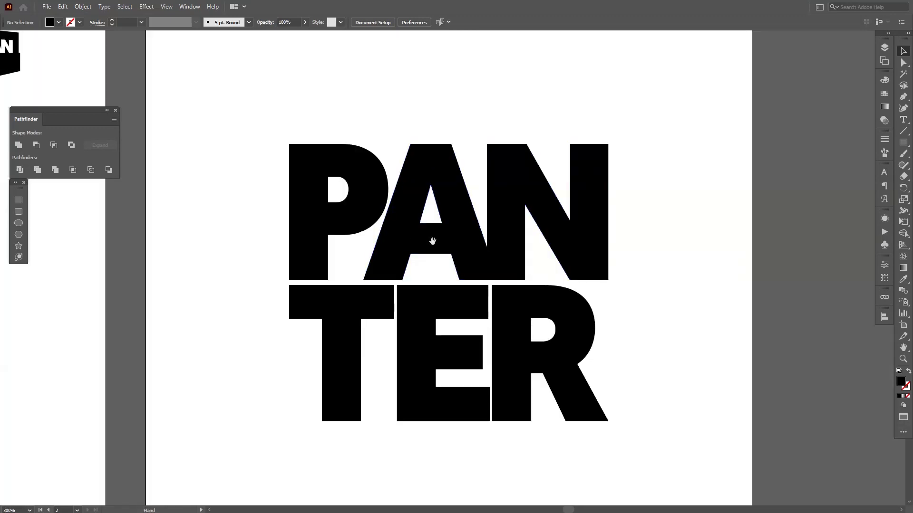
Place a line of placeholder point text in the empty area above the PANTER lettering.
drag(690, 263, 705, 327)
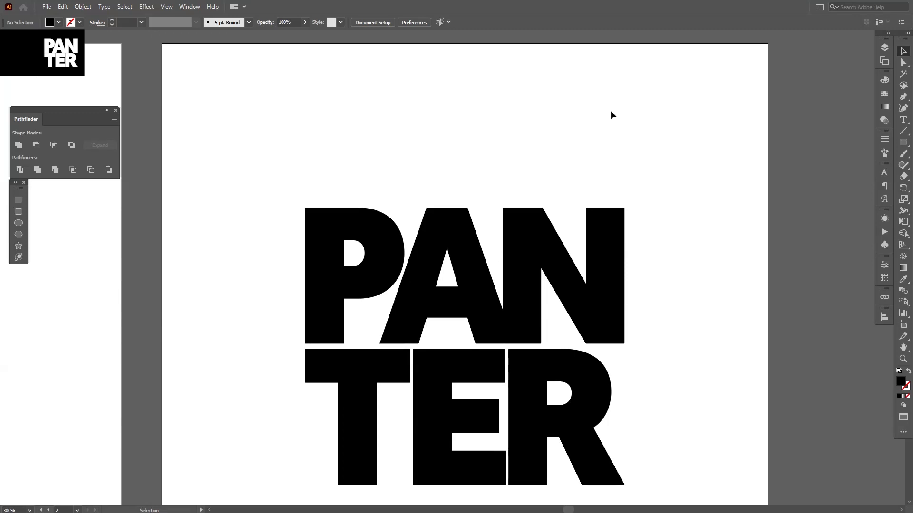
click(903, 120)
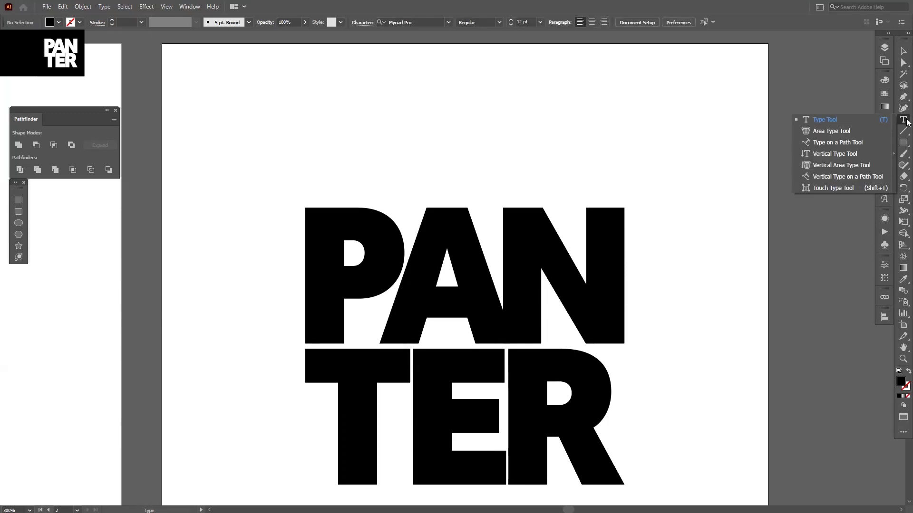
click(841, 122)
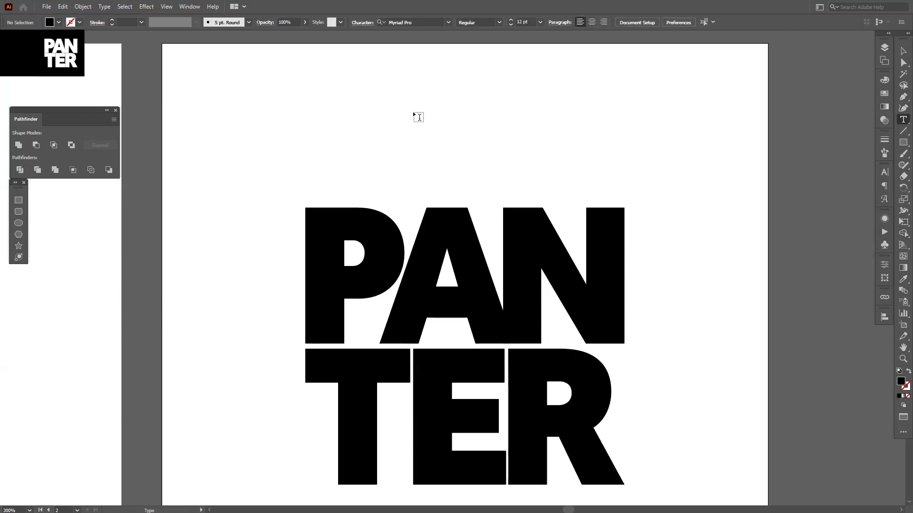
click(414, 112)
click(903, 51)
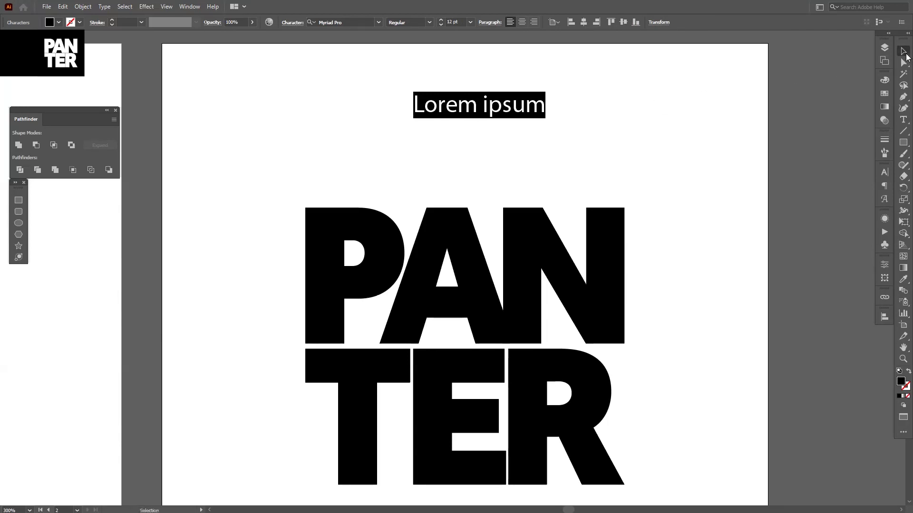
Expand the placeholder text's object and fill into shapes.
click(84, 7)
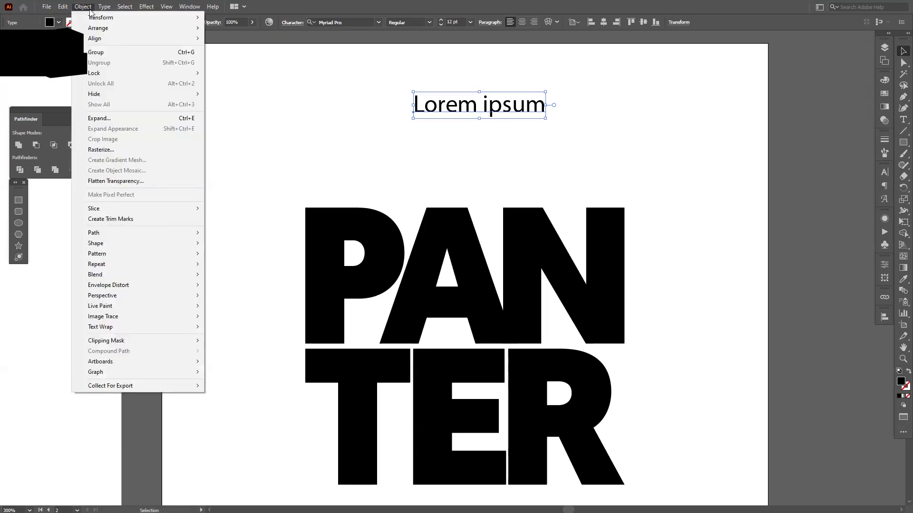
click(103, 119)
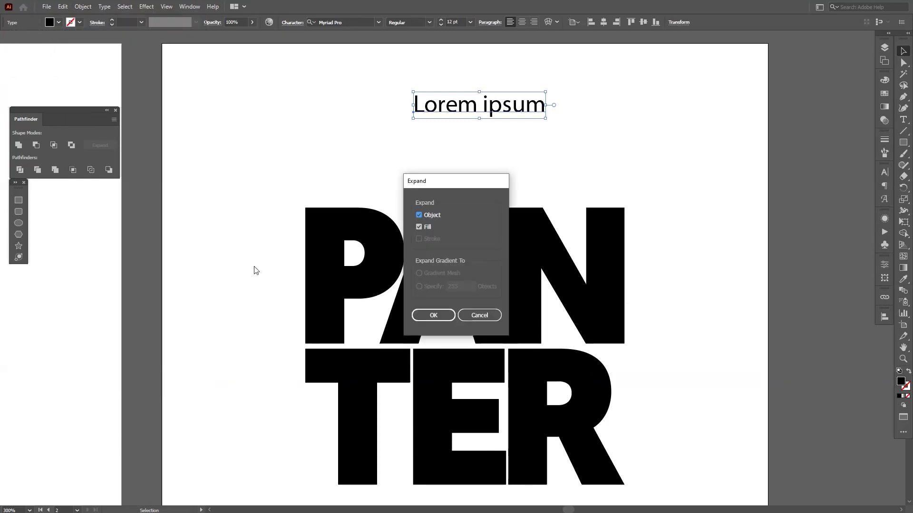
click(419, 316)
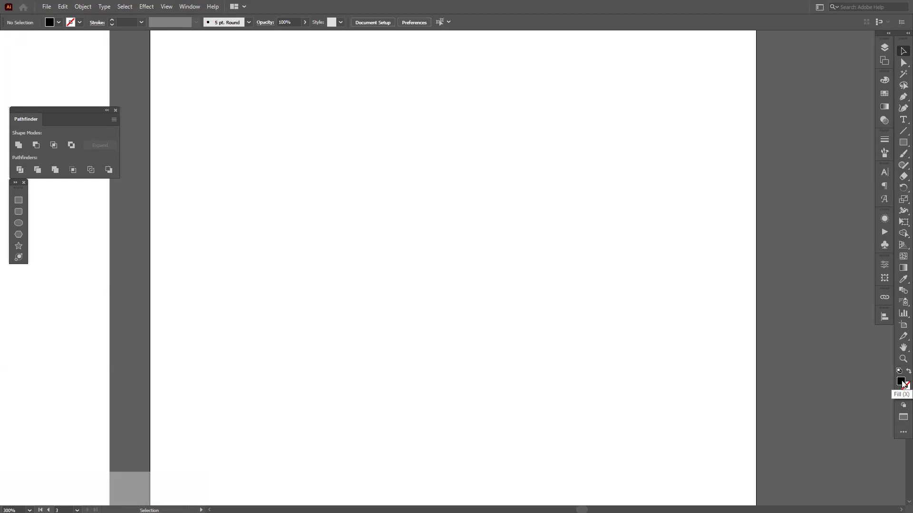
Set the drawing colours on the empty artboard to no fill and a black (000000) stroke.
click(908, 397)
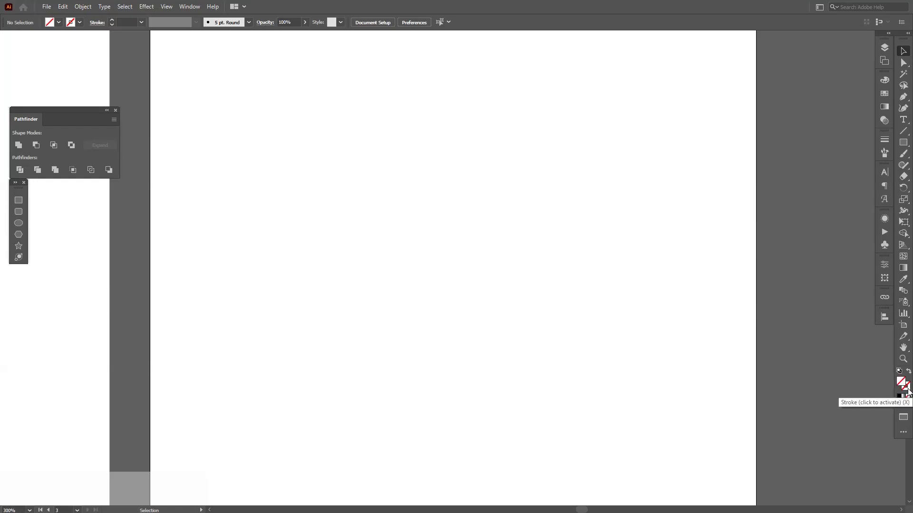
click(908, 392)
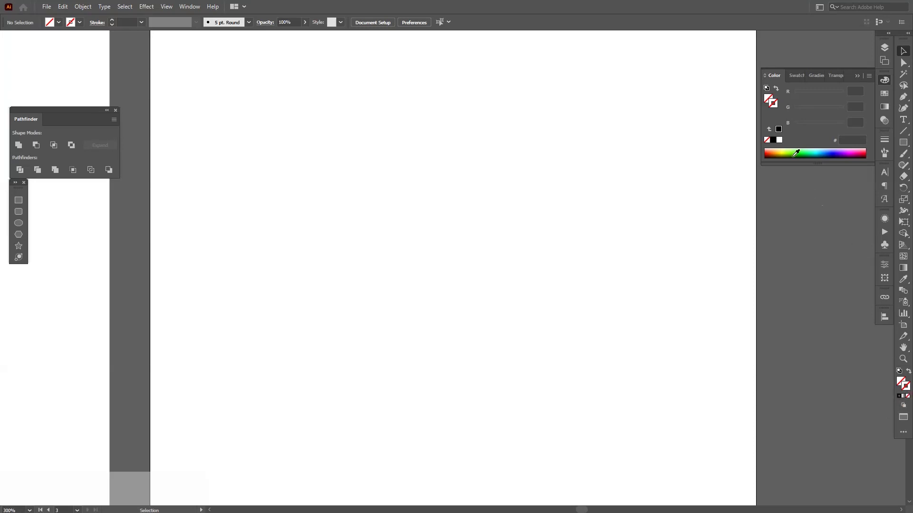
click(779, 129)
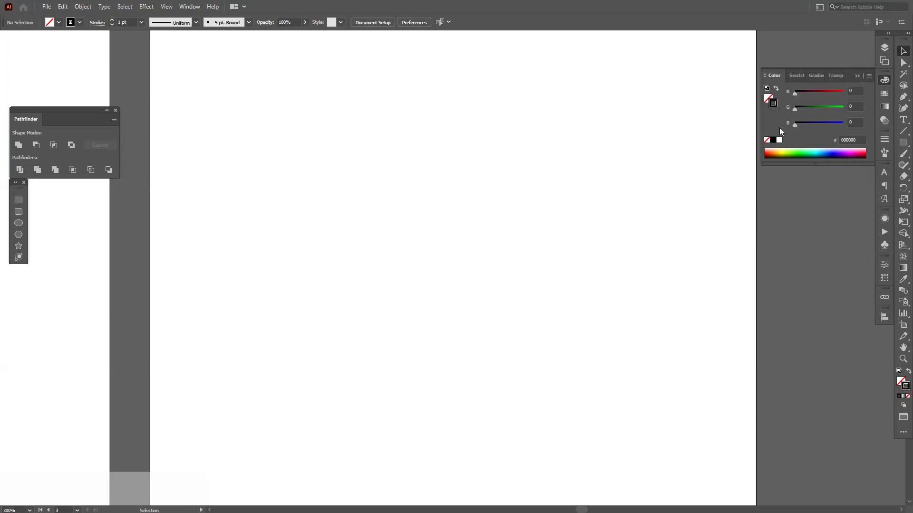
click(856, 76)
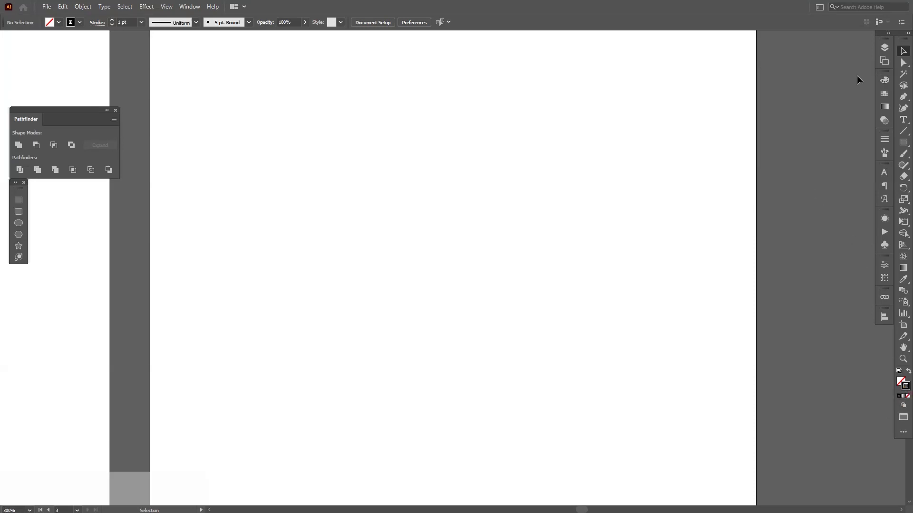
Draw a horizontal line segment about 206 pt long across the middle of the empty artboard.
click(904, 133)
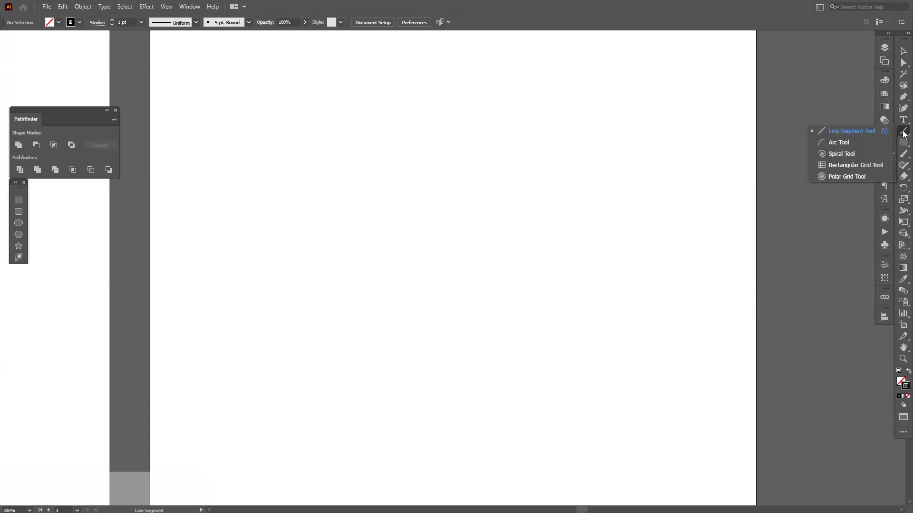
click(869, 131)
key(shift)
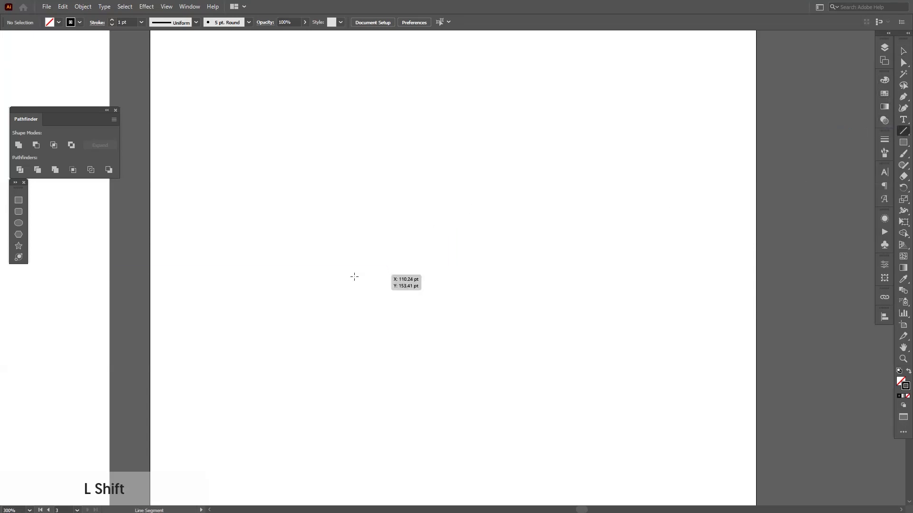
drag(263, 263, 661, 268)
Create a copy of the horizontal line rotated by 3° about its centre.
click(904, 189)
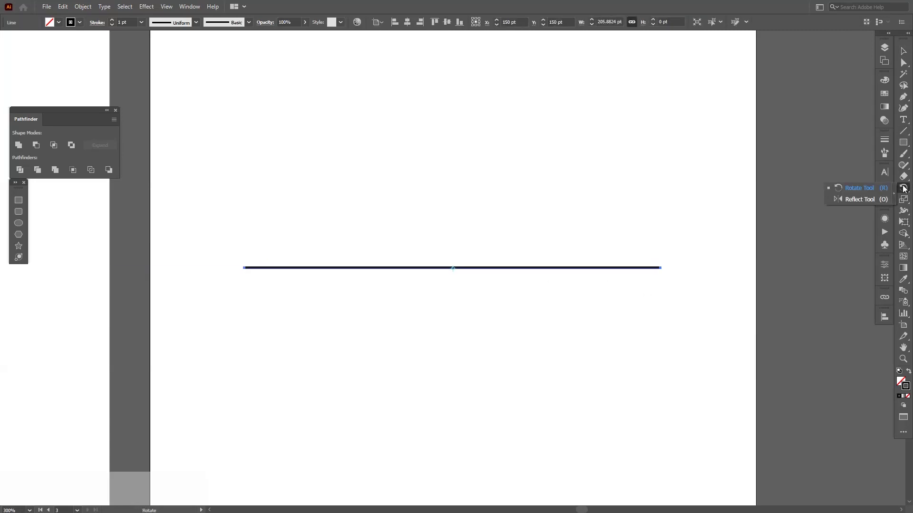
click(864, 191)
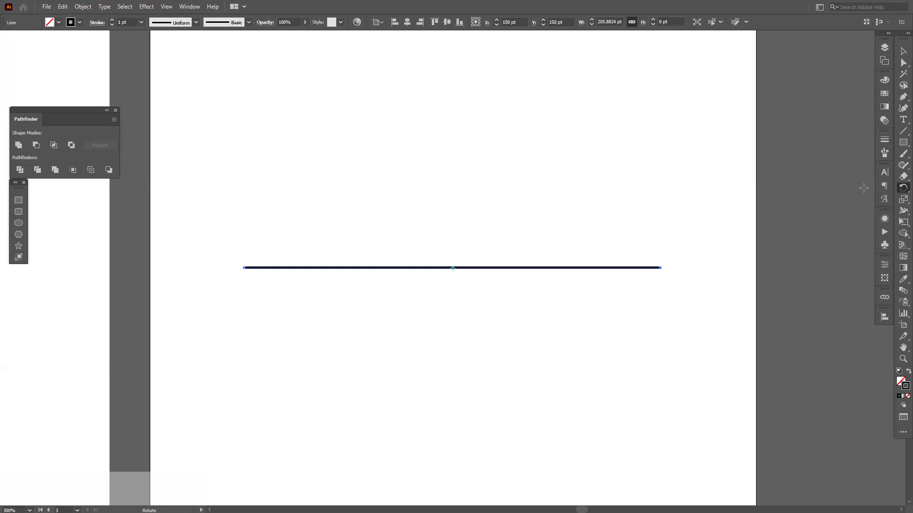
double_click(906, 190)
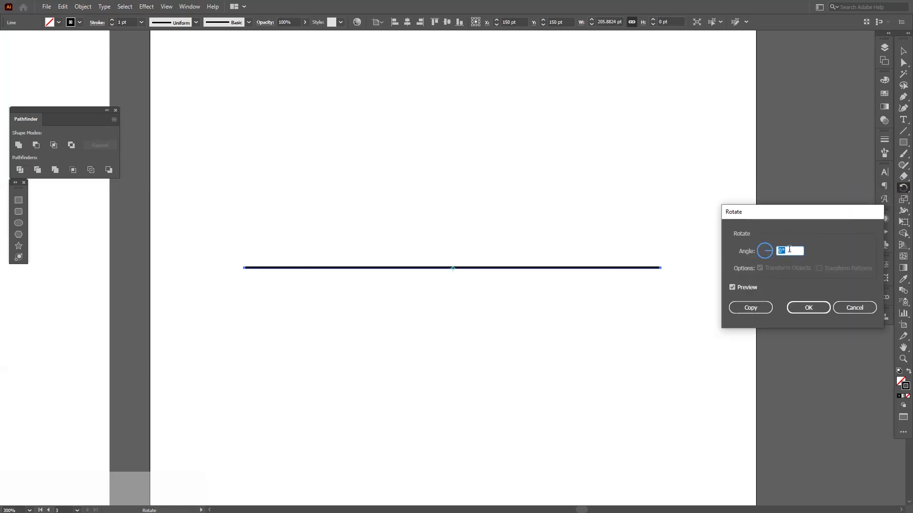
key(Up)
key(Up)
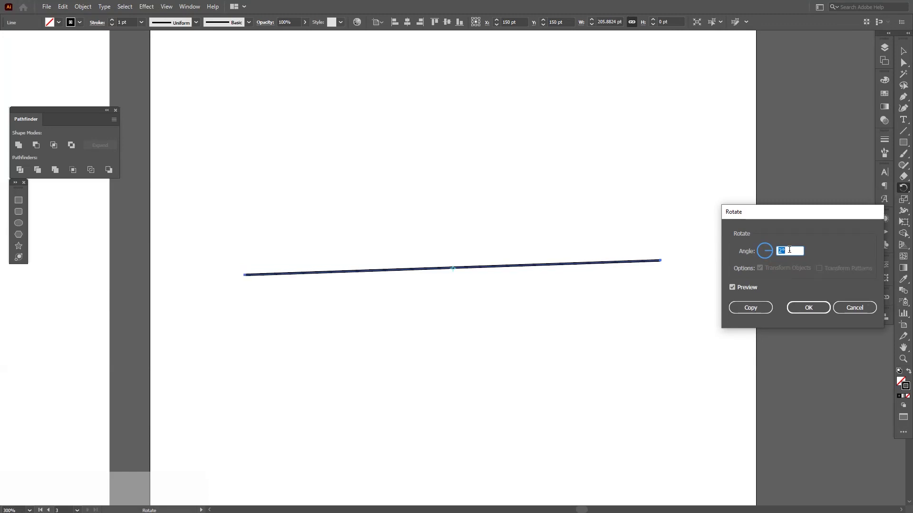
key(Up)
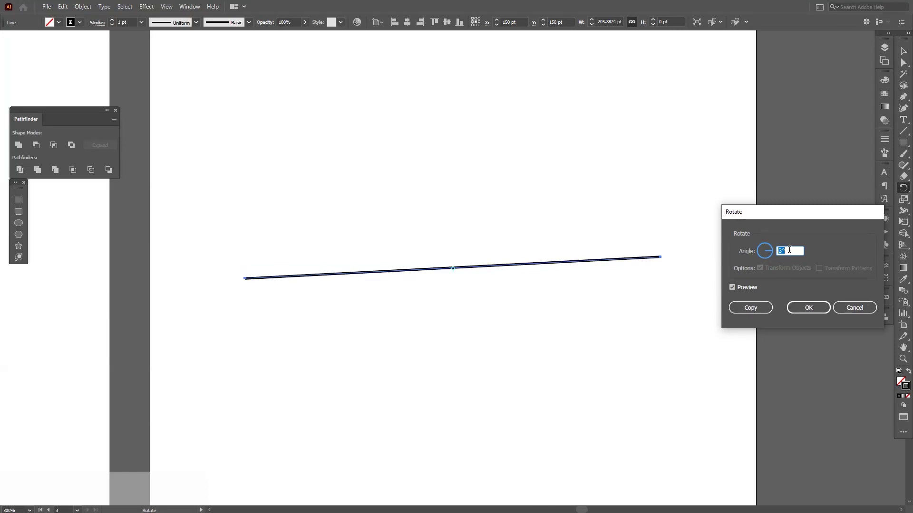
click(754, 309)
Repeat the rotated-copy transformation until the lines fan around the centre into a full circular starburst.
key(ctrl)
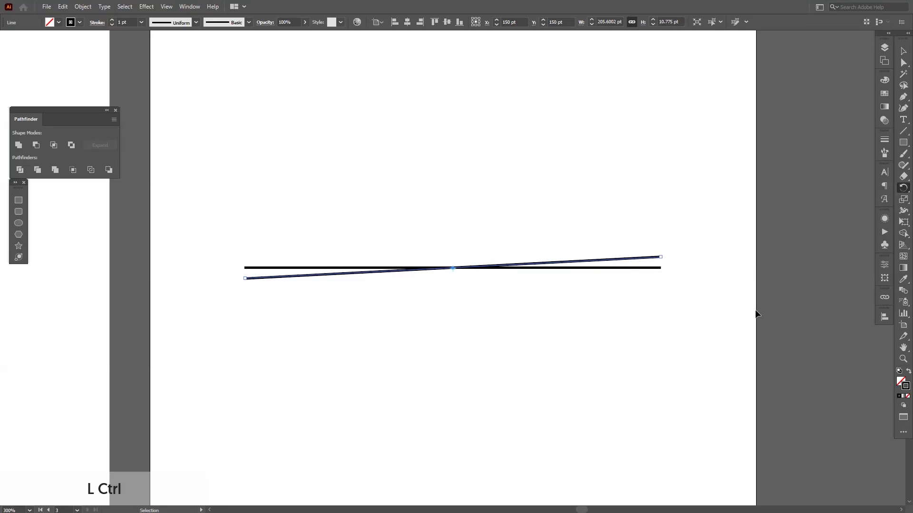
key(ctrl+d)
key(ctrl+d)
key(ctrl+d)
key(ctrl+d)
key(ctrl+d)
key(ctrl+d)
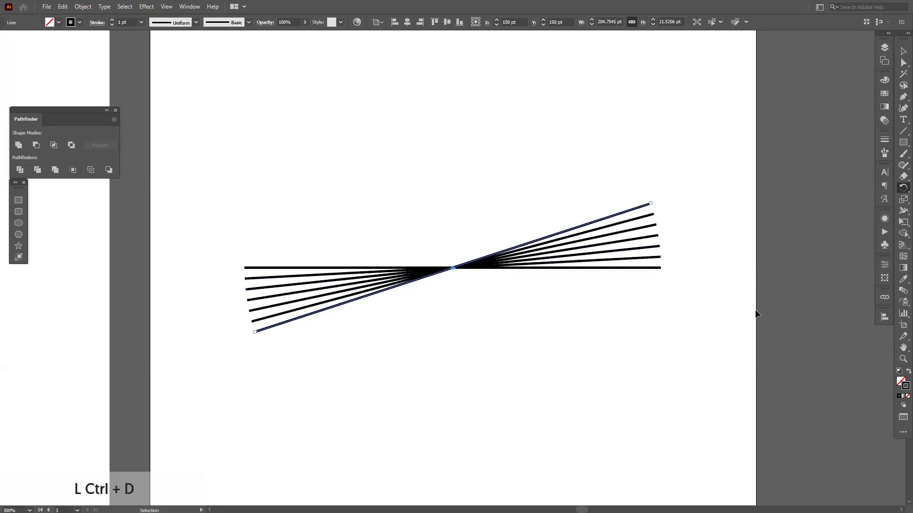
key(ctrl+d)
key(ctrl+d)
key(ctrl+d)
key(ctrl+d)
key(ctrl+d)
key(ctrl+d)
key(ctrl+d)
key(ctrl+d)
key(ctrl+d)
key(ctrl+d)
key(ctrl+d)
key(ctrl+d)
key(ctrl+d)
key(ctrl+d)
key(ctrl+d)
key(ctrl+d)
key(ctrl+d)
key(ctrl+d)
key(ctrl+d)
key(ctrl+d)
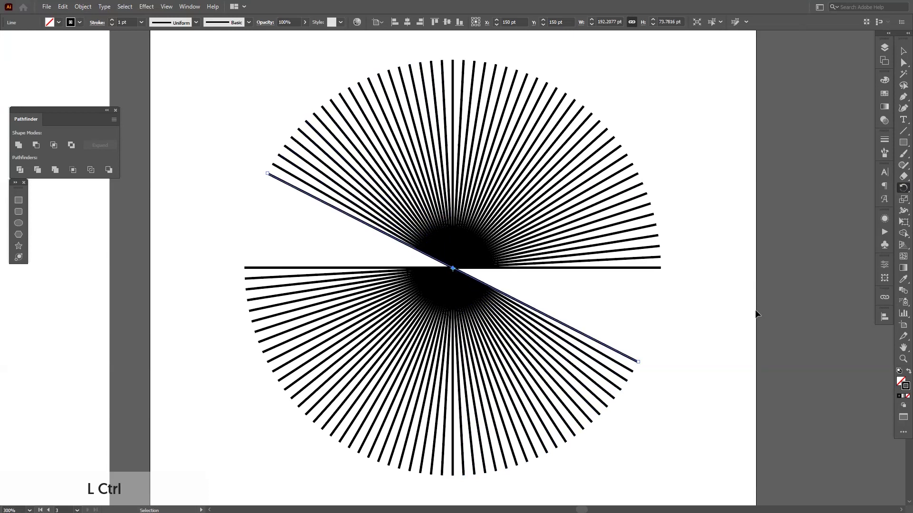
key(ctrl+d)
key(ctrl+d)
key(ctrl+d)
key(ctrl+d)
key(ctrl+d)
key(ctrl+d)
key(ctrl+d)
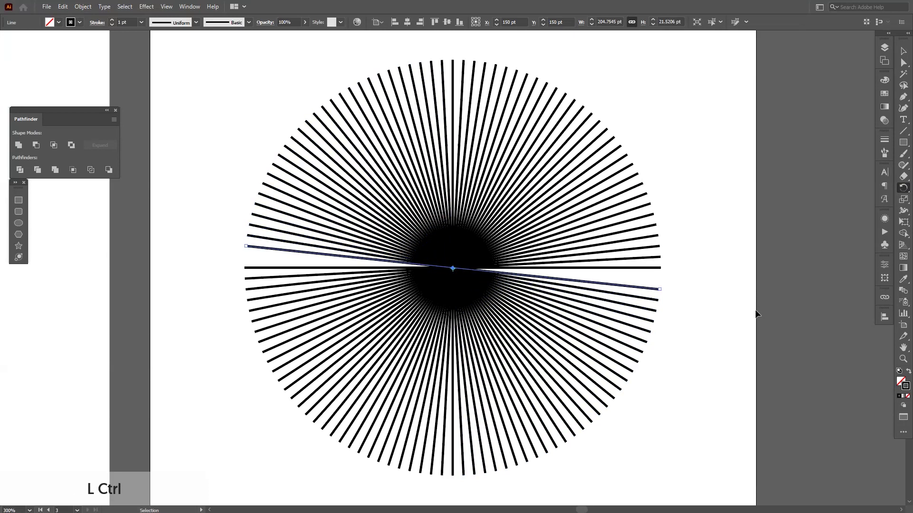
Select all the starburst lines and place a duplicate of them over the PANTER lettering on the neighbouring artboard.
key(v)
click(706, 334)
drag(698, 380, 356, 198)
drag(418, 259, 246, 197)
drag(295, 197, 491, 201)
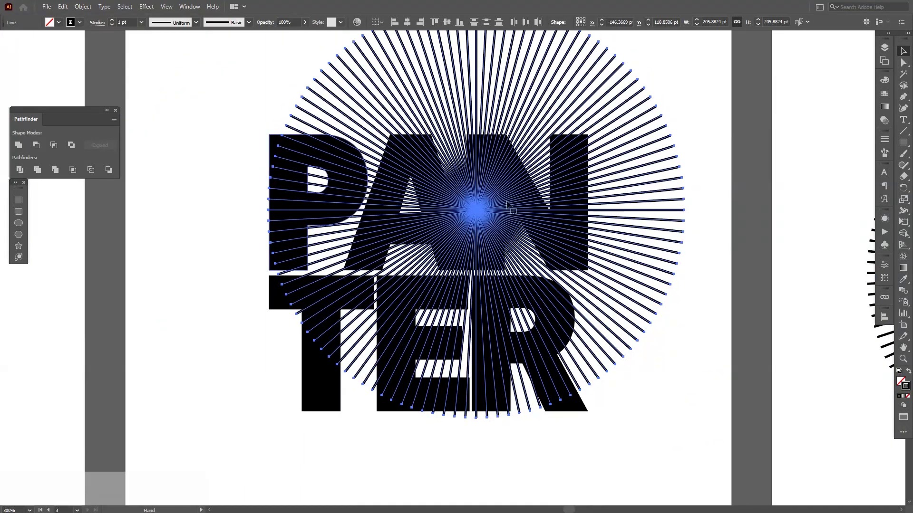
Group the duplicated starburst lines and expand the group's fill and stroke into shapes.
right_click(668, 211)
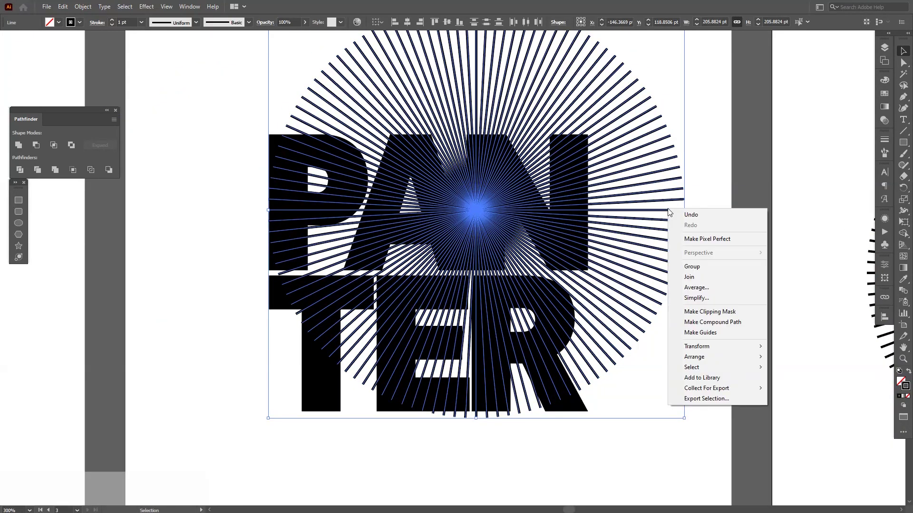
click(692, 268)
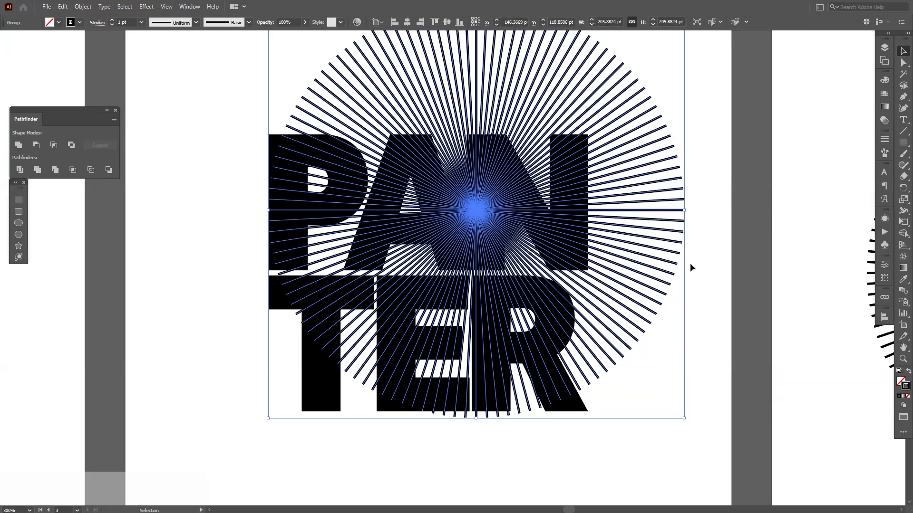
click(82, 6)
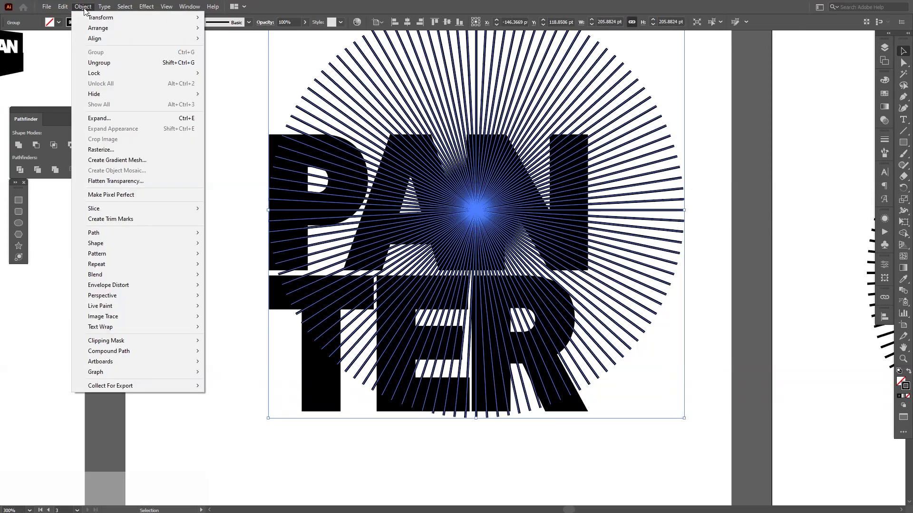
click(110, 105)
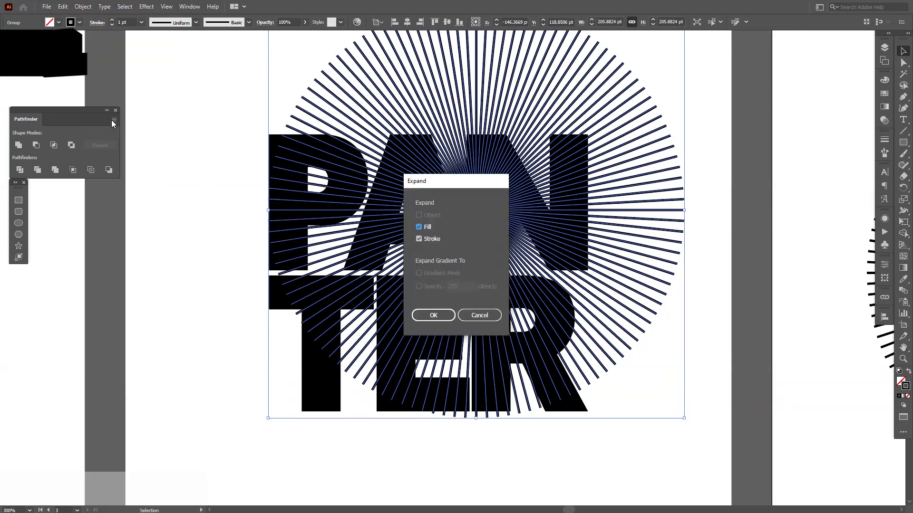
click(433, 316)
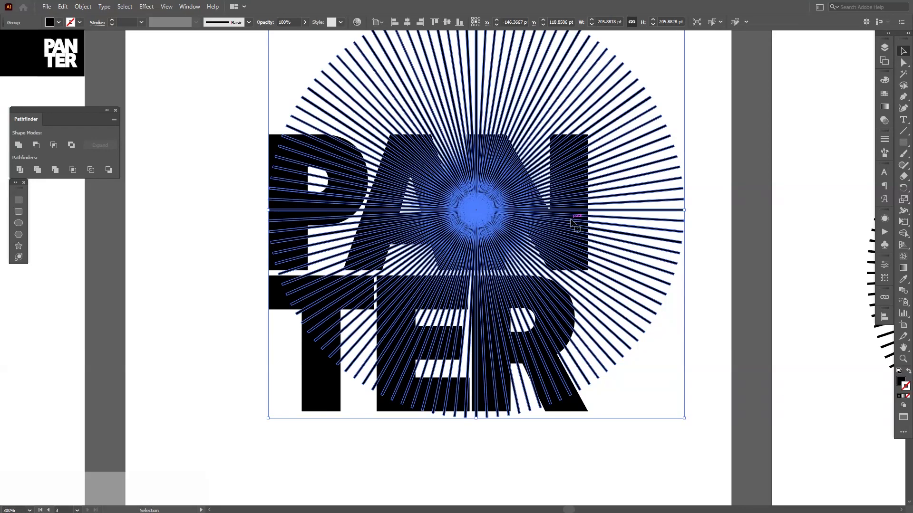
Move the expanded starburst so its centre sits over the lower part of the N in PANTER.
drag(542, 117, 692, 190)
scroll(657, 320, up, 6)
scroll(387, 179, down, 10)
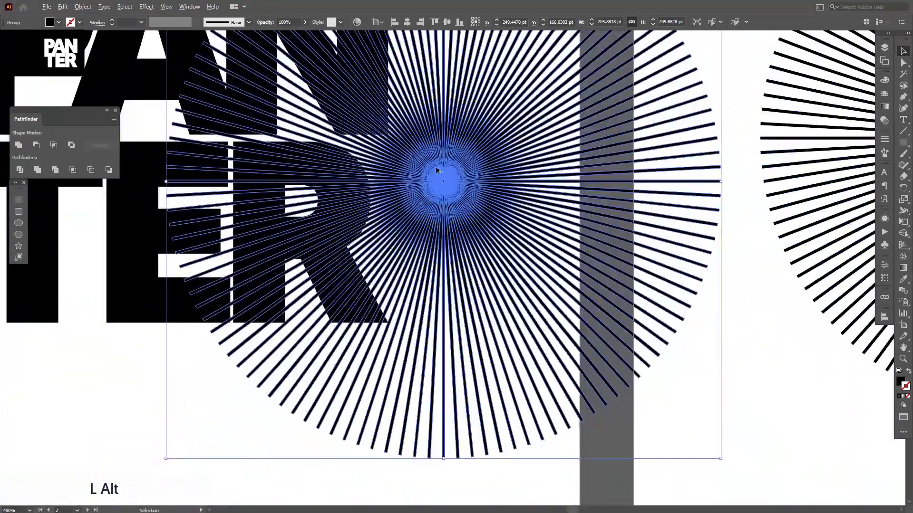
drag(430, 168, 562, 243)
scroll(656, 335, up, 1)
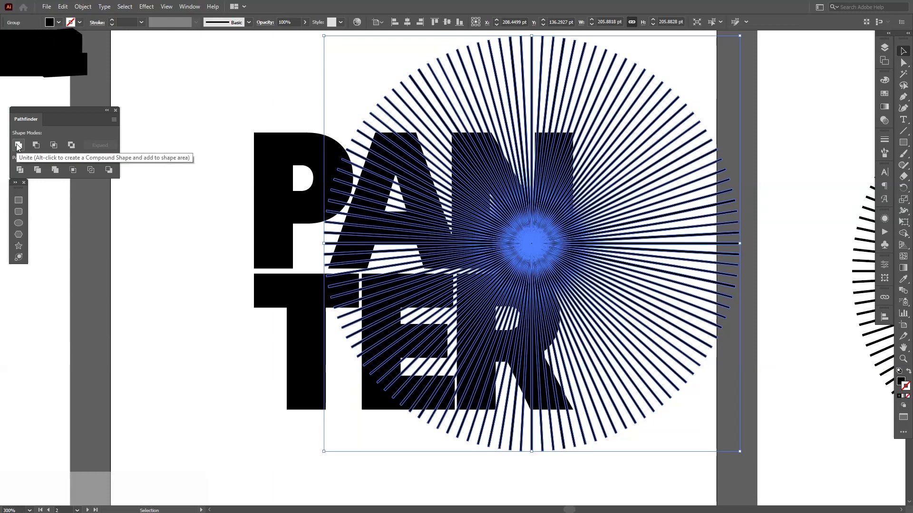
Unite the expanded starburst's rays into a single shape with Pathfinder.
click(71, 145)
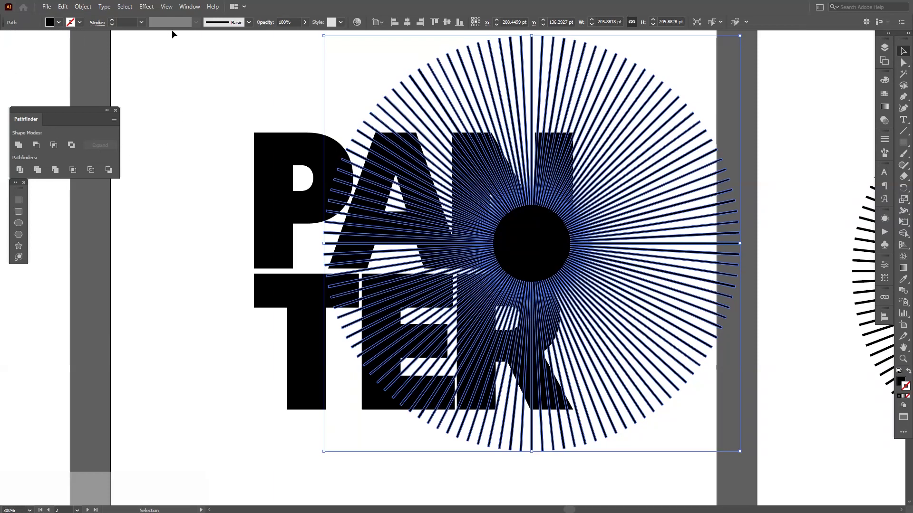
click(189, 6)
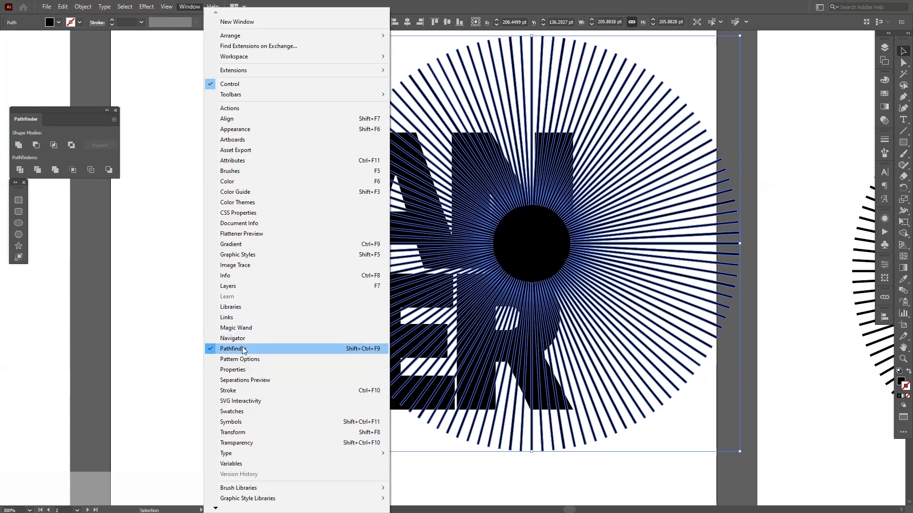
key(Escape)
Fill the PANTER lettering with a light grey swatch to set it apart from the black starburst.
click(271, 229)
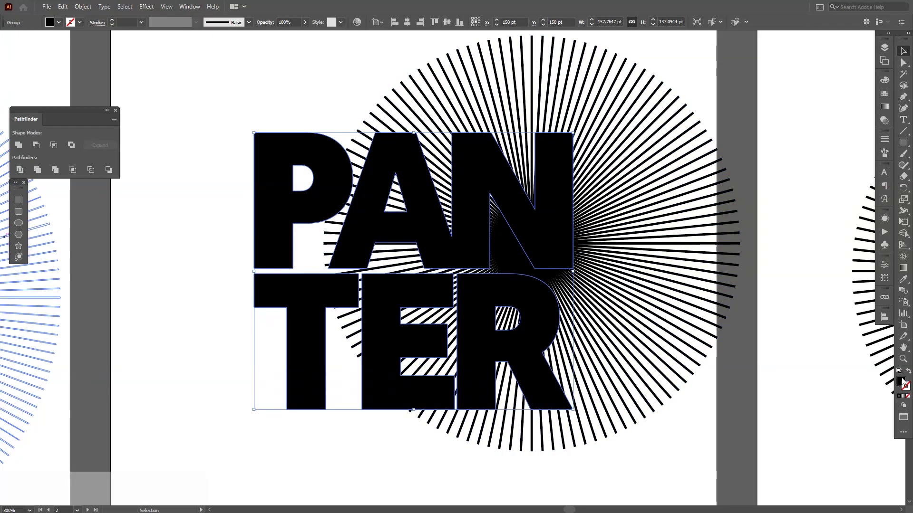
key(F6)
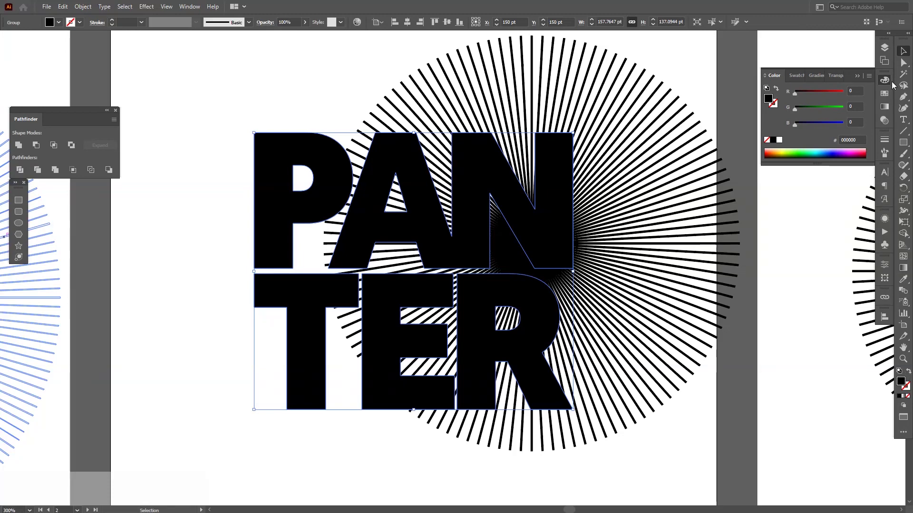
click(884, 93)
click(833, 134)
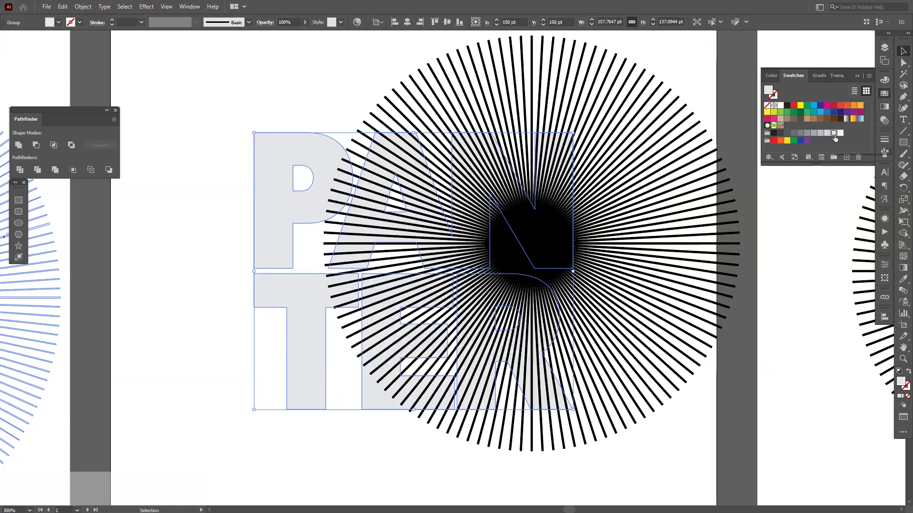
Ungroup the PANTER lettering into separate letters and clear the selection.
right_click(278, 120)
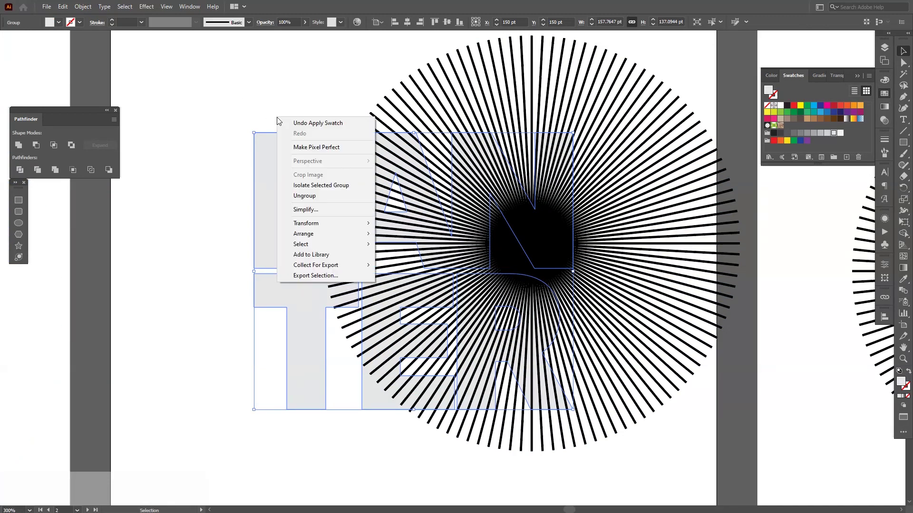
click(300, 197)
click(300, 113)
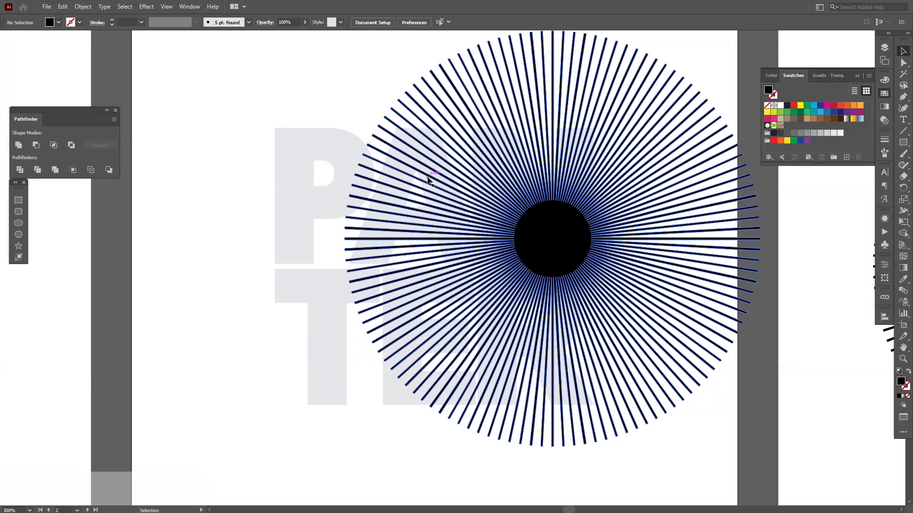
Scale the starburst down proportionally to about 118 pt wide and move it over the letter P.
click(589, 229)
key(shift+alt)
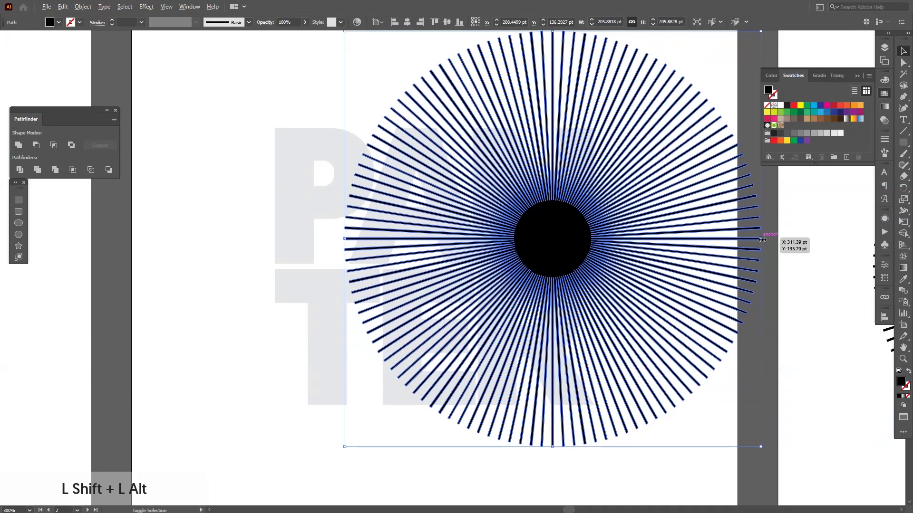
drag(762, 239, 383, 195)
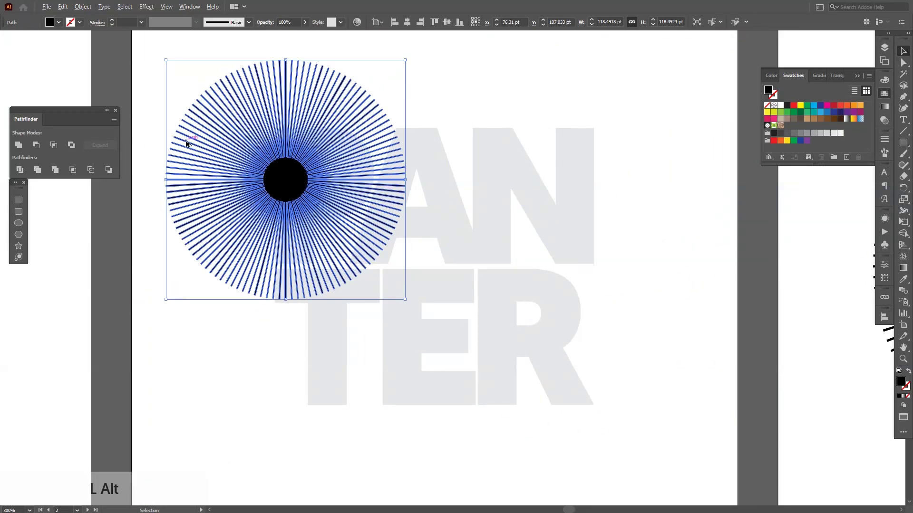
Place a duplicate of the reduced starburst outside the lettering and centre the original over the P's counter.
drag(187, 144, 671, 317)
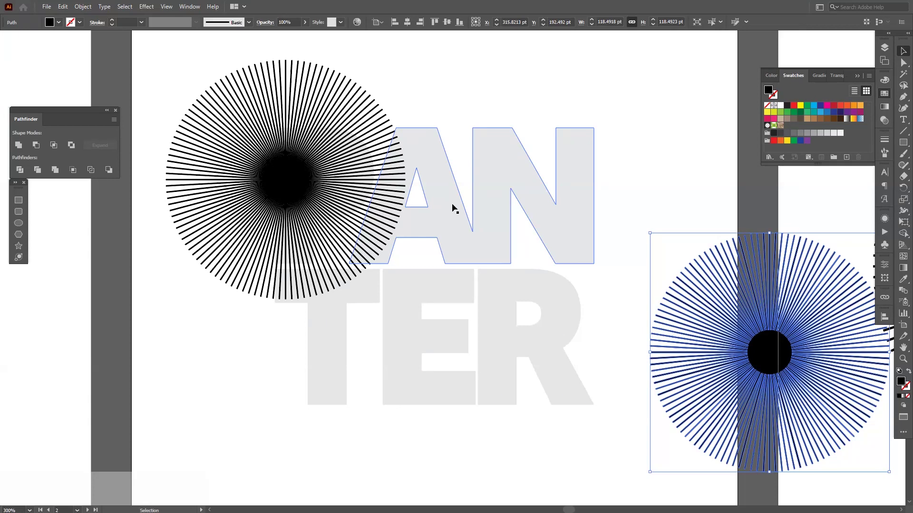
drag(285, 179, 322, 176)
click(564, 113)
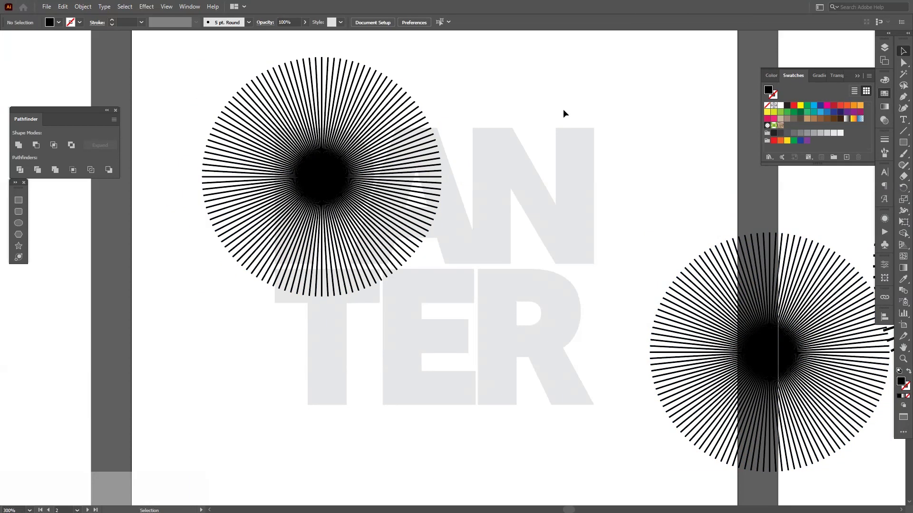
Fill the letter P behind the starburst with white.
scroll(275, 264, up, 4)
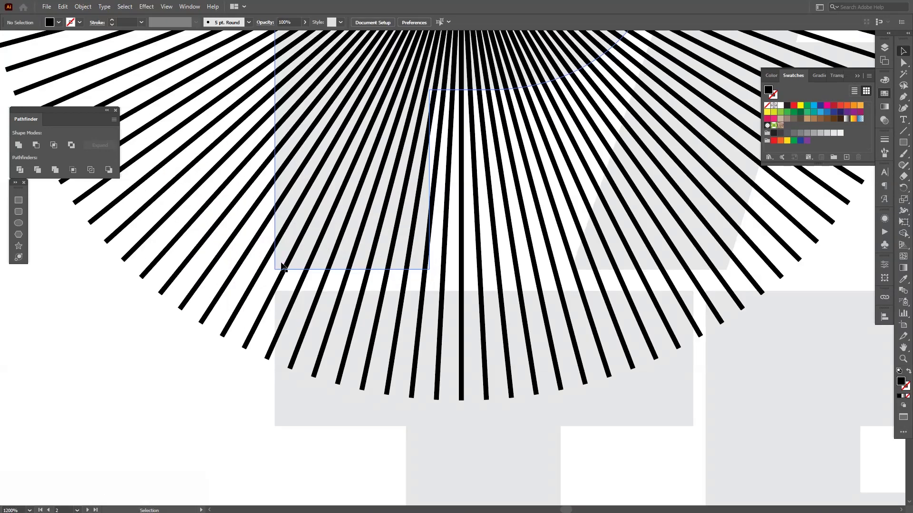
click(295, 269)
scroll(295, 269, down, 2)
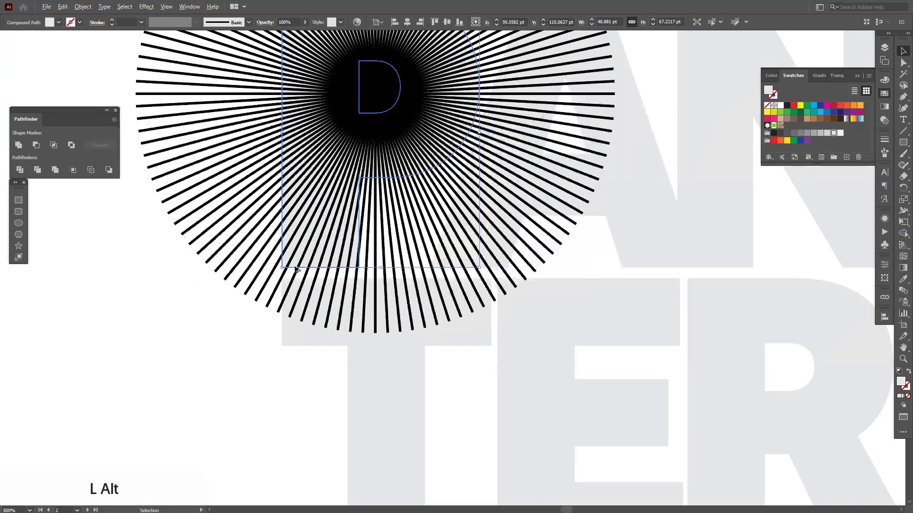
drag(426, 178, 401, 248)
scroll(401, 247, down, 1)
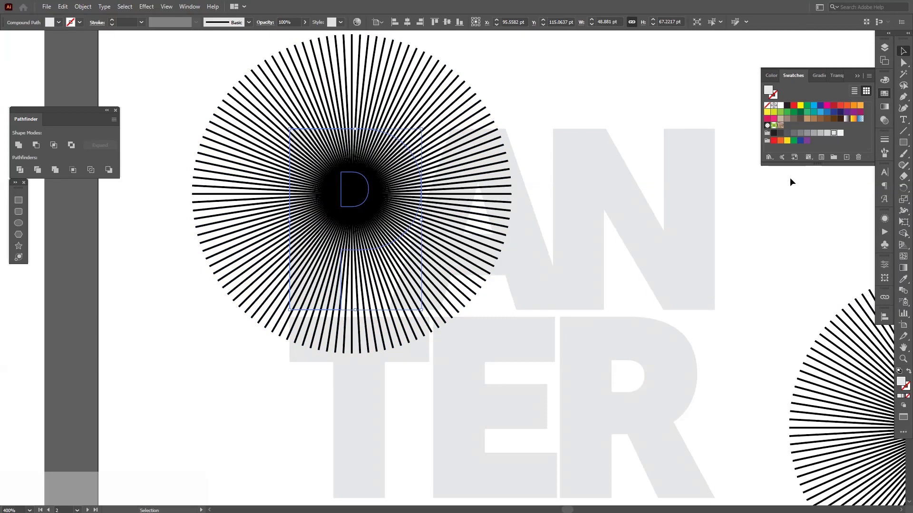
click(780, 106)
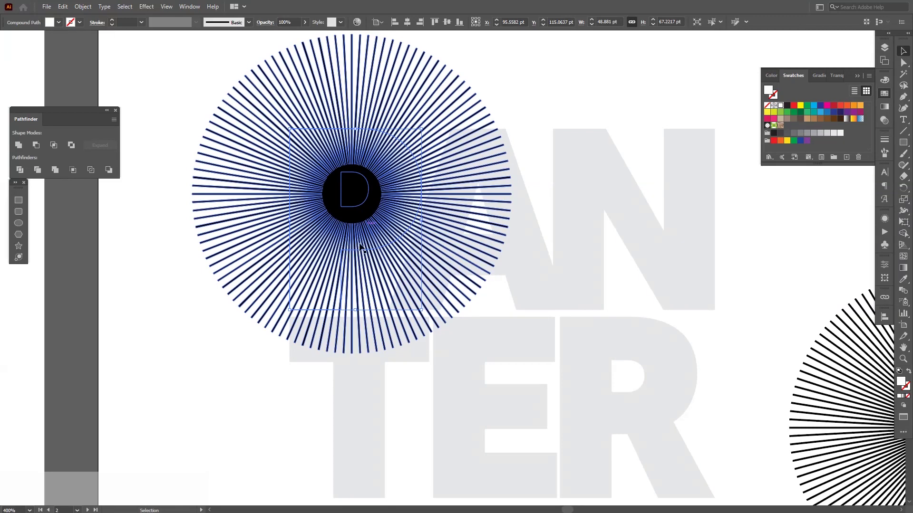
key(space)
drag(484, 284, 517, 284)
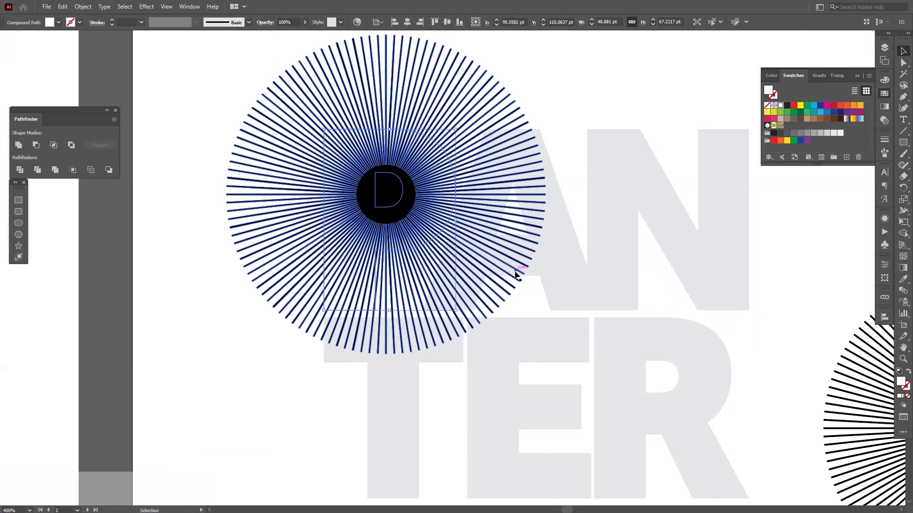
Copy the white P and paste the copy in front at the same position.
key(ctrl+c)
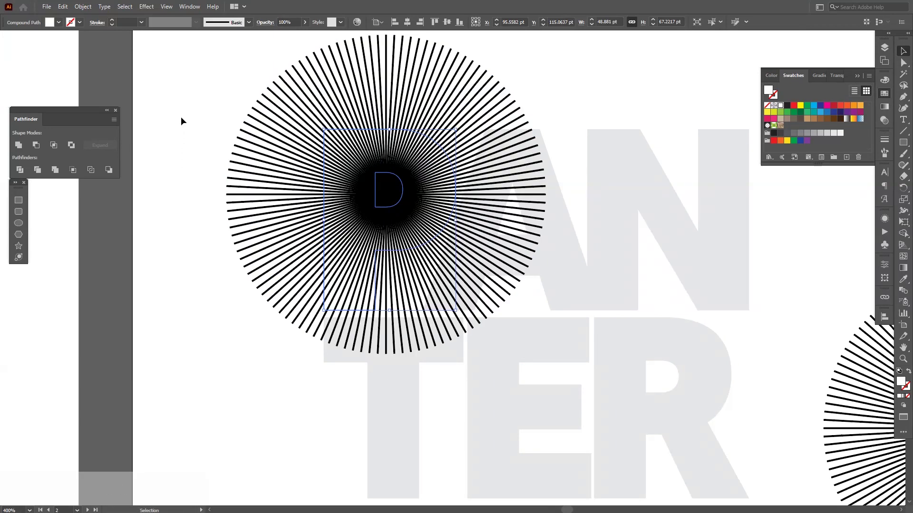
click(63, 7)
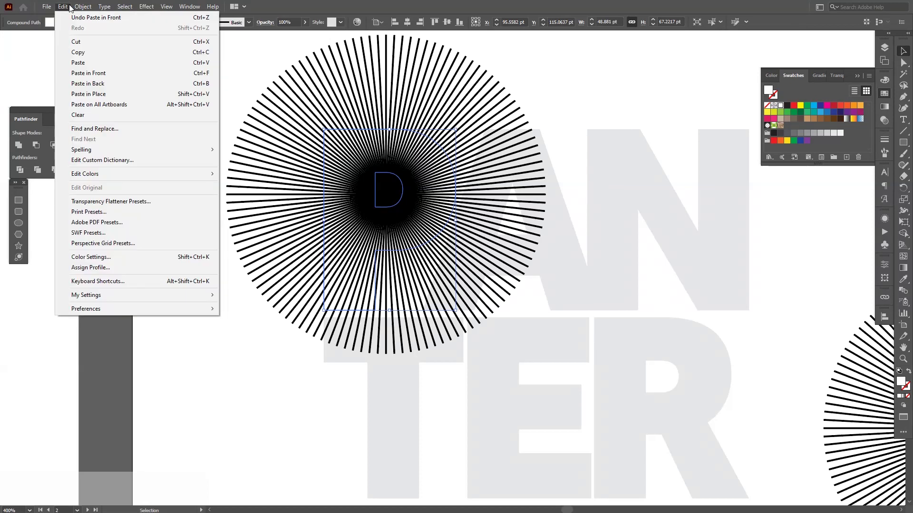
click(102, 74)
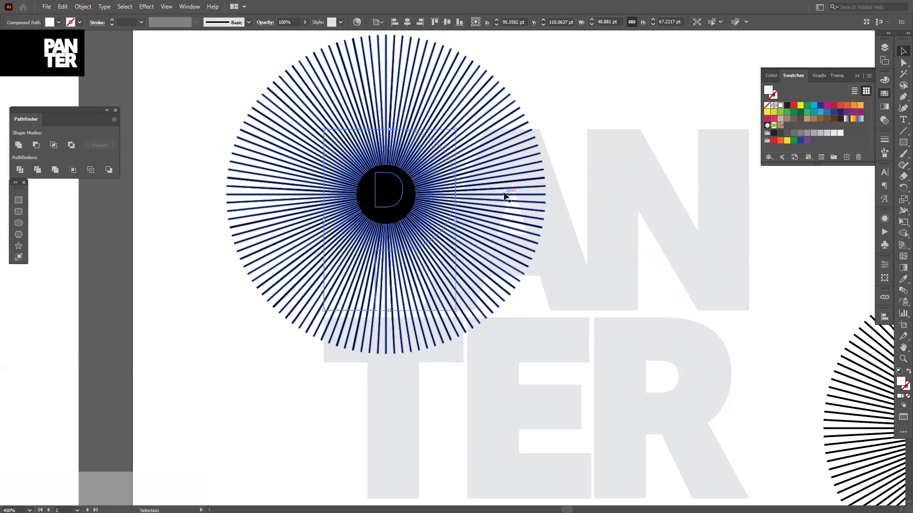
Bring the white P to the front, above the starburst.
key(ctrl+shift)
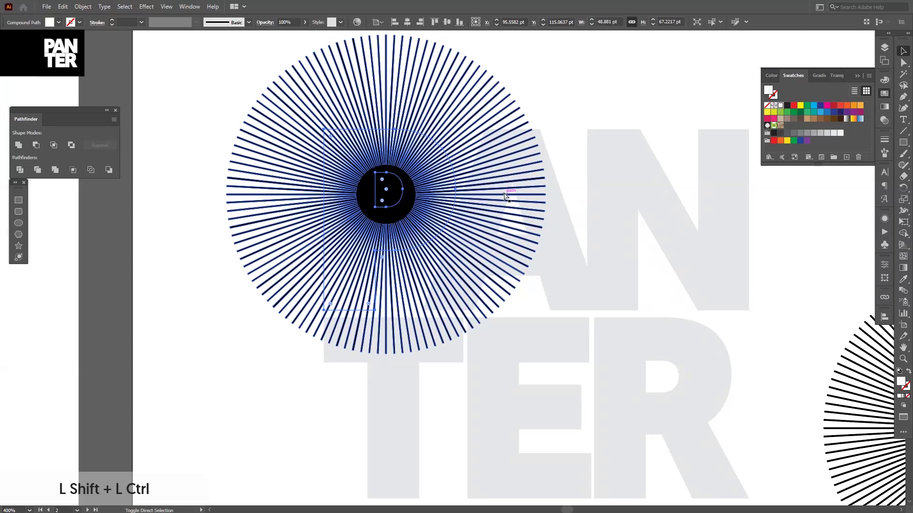
key(ctrl+shift+bracketright)
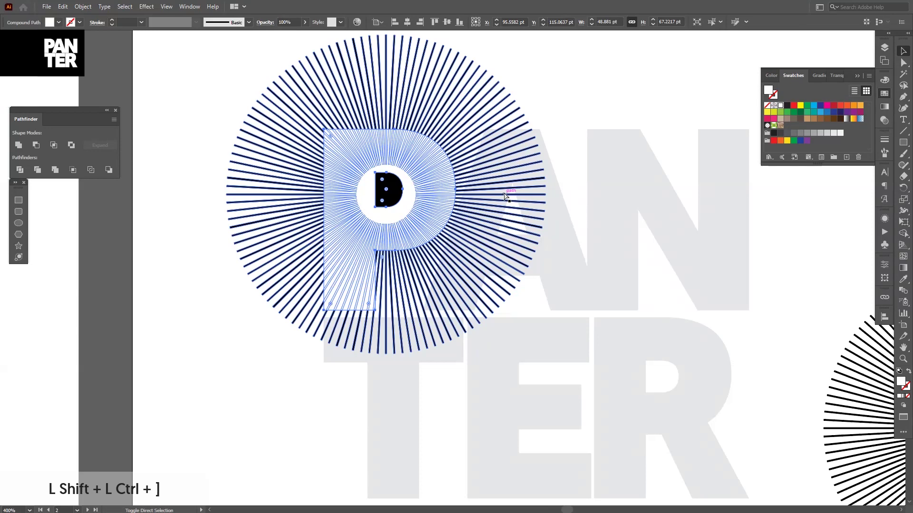
key(ctrl)
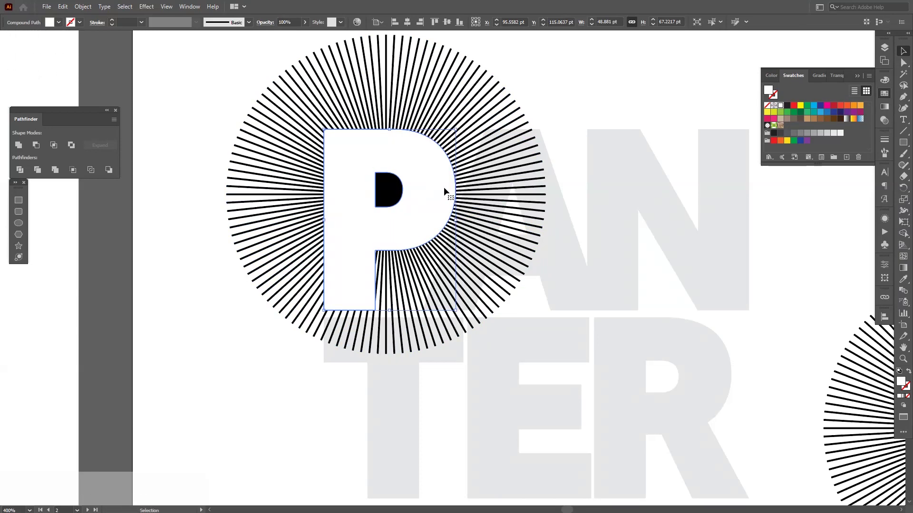
right_click(444, 188)
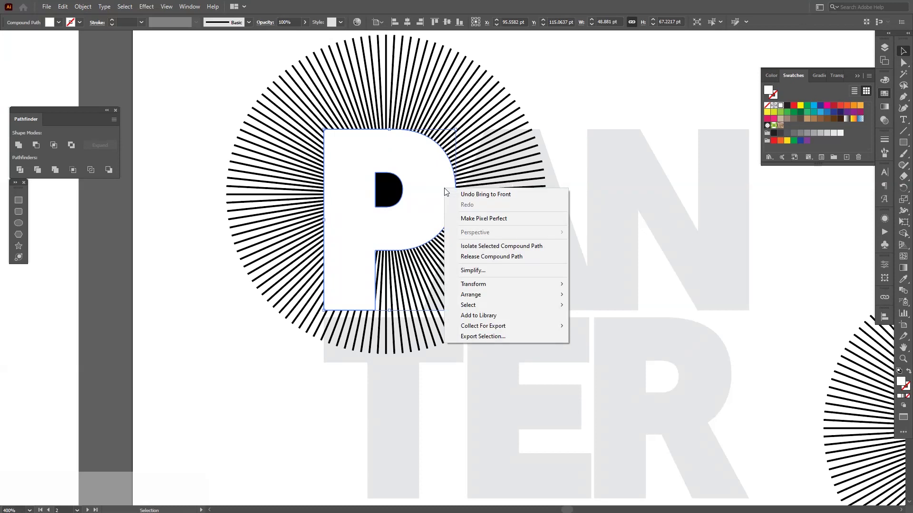
mouse_move(475, 294)
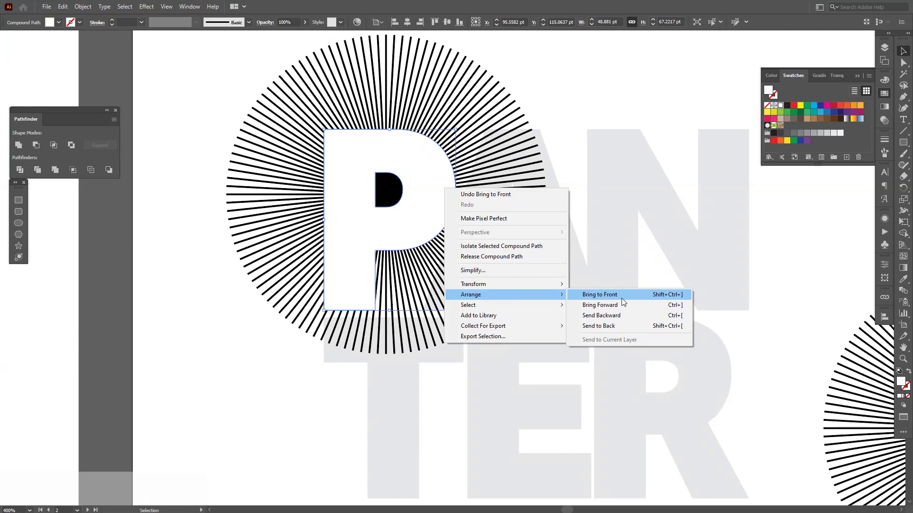
click(572, 5)
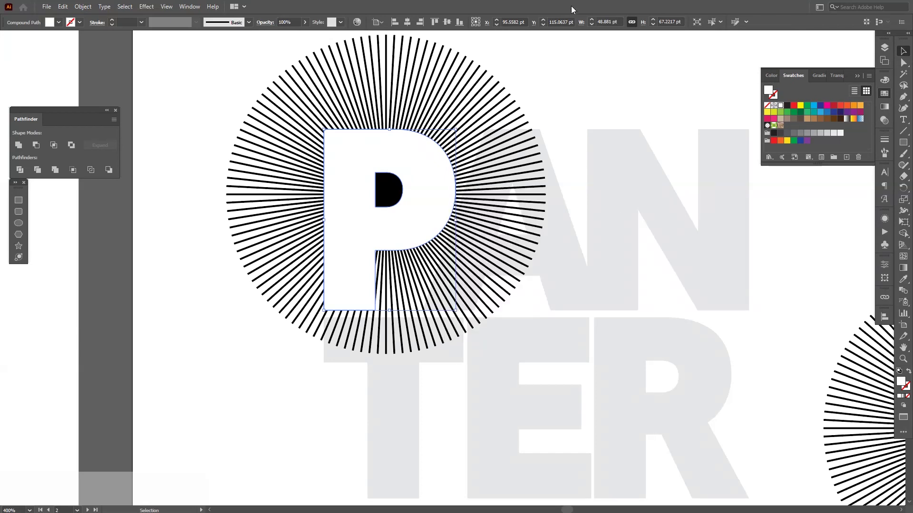
Select the starburst together with the white P and make an opacity mask from them.
drag(167, 168, 383, 204)
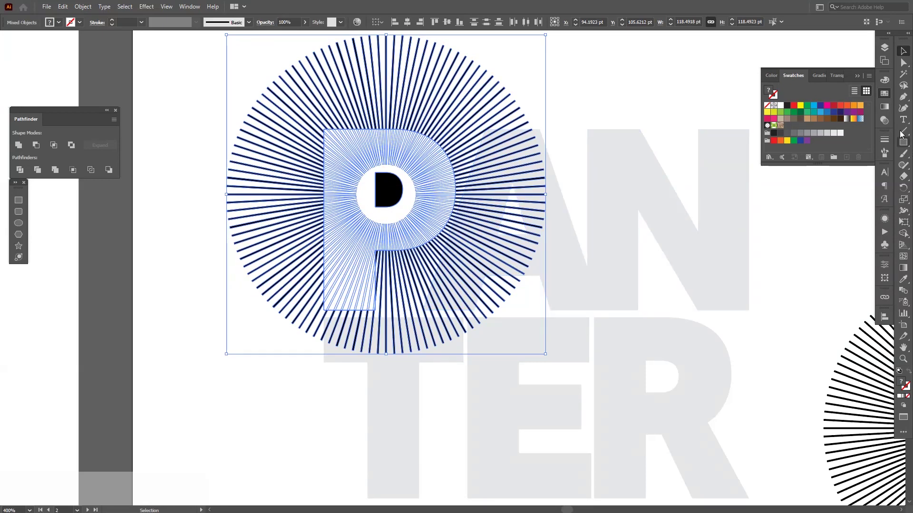
click(887, 121)
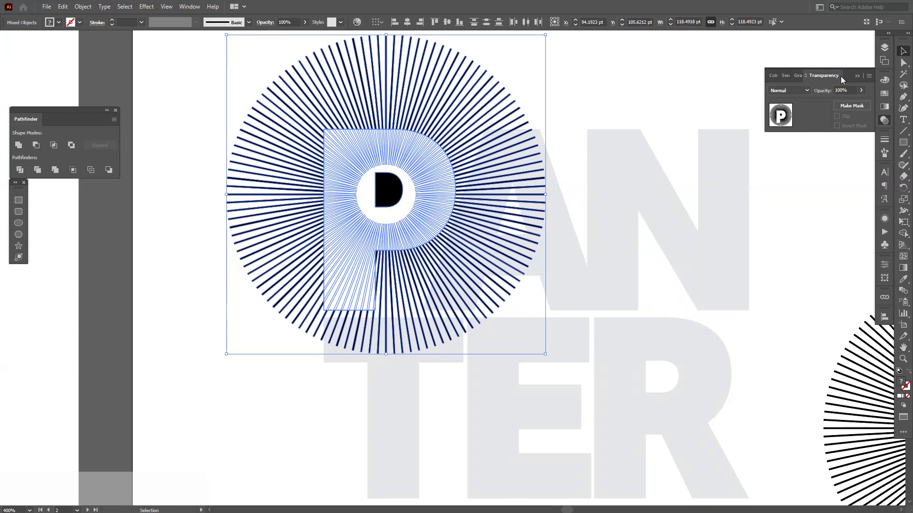
click(189, 7)
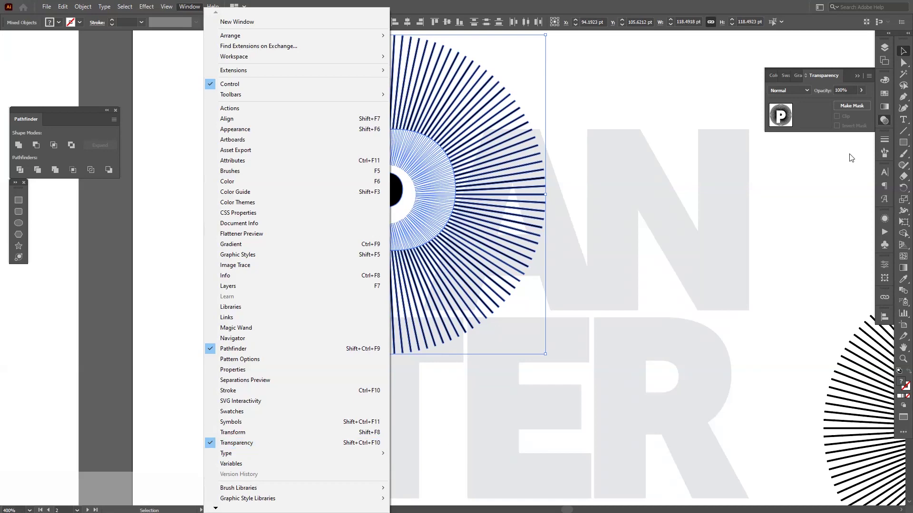
click(776, 5)
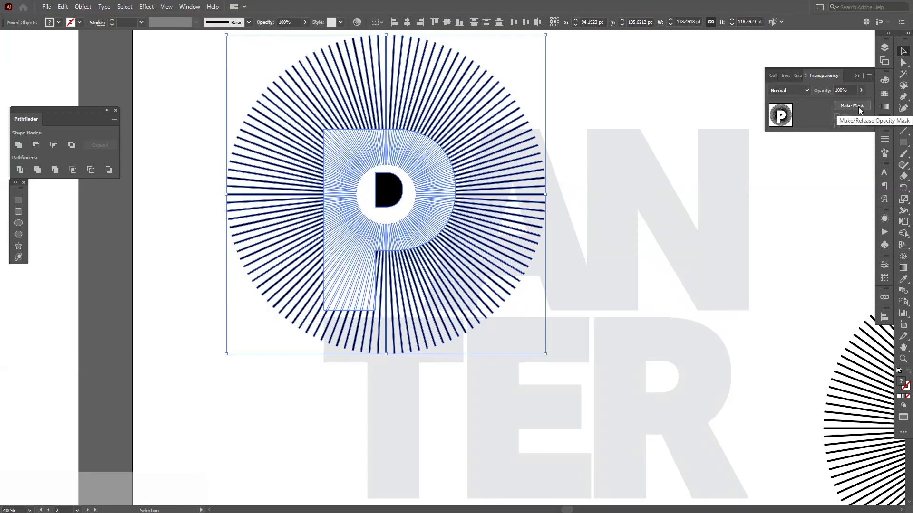
click(860, 107)
click(579, 103)
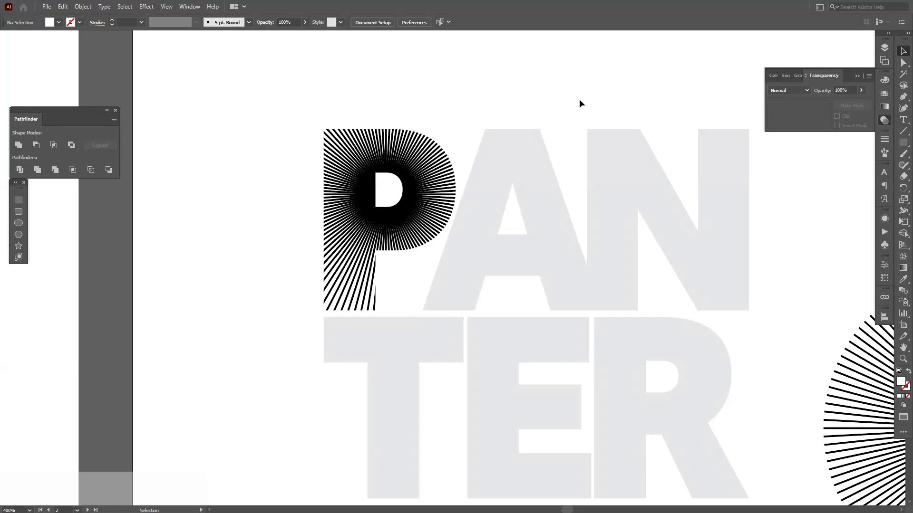
Place a copy of the spare starburst over the letter A, centred on its lower part.
key(space)
drag(658, 265, 567, 240)
drag(809, 379, 659, 266)
drag(313, 304, 532, 117)
scroll(532, 118, up, 1)
shift+click(138, 295)
key(space)
drag(612, 379, 576, 350)
drag(813, 434, 328, 379)
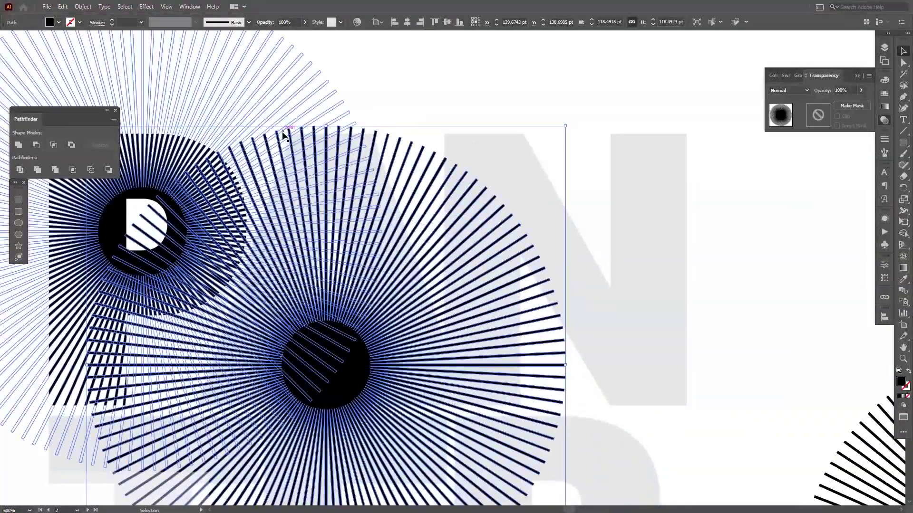
Put the A in white above its starburst and make an opacity mask from the two.
ctrl+click(374, 148)
drag(372, 98, 328, 157)
drag(401, 79, 529, 133)
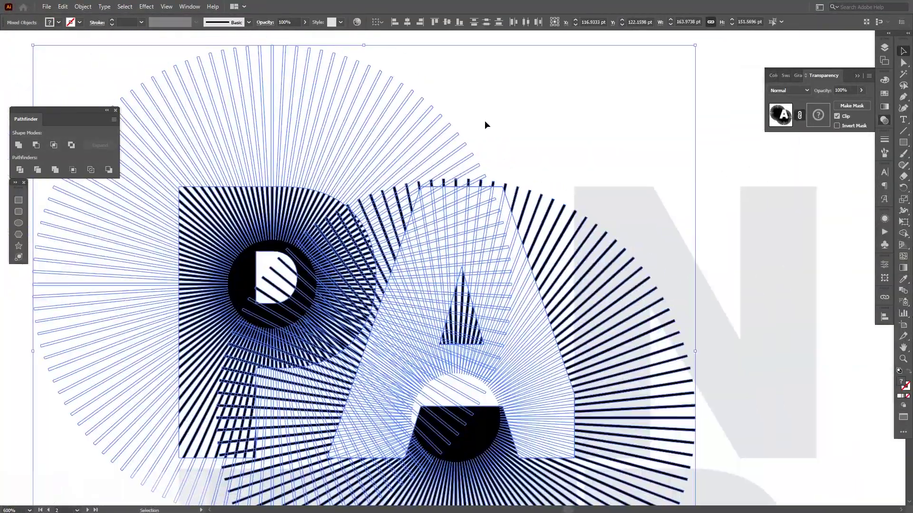
click(851, 106)
Place a starburst copy over the letter N, centred on the lower part of its left stem.
scroll(529, 190, down, 1)
drag(814, 452, 469, 325)
scroll(470, 325, up, 1)
drag(460, 360, 419, 351)
scroll(420, 352, down, 1)
drag(553, 183, 703, 182)
drag(428, 266, 859, 418)
scroll(612, 116, up, 1)
Bring the N to the front and make an opacity mask from it and its starburst.
click(613, 193)
drag(645, 169, 626, 158)
key(ctrl+shift+])
shift+click(626, 158)
click(852, 106)
Place a starburst copy over the T's right arm, bring the T to the front and make an opacity mask.
scroll(552, 190, down, 3)
drag(880, 349, 430, 253)
click(379, 401)
key(ctrl+shift+])
shift+click(426, 421)
click(852, 106)
scroll(420, 349, down, 2)
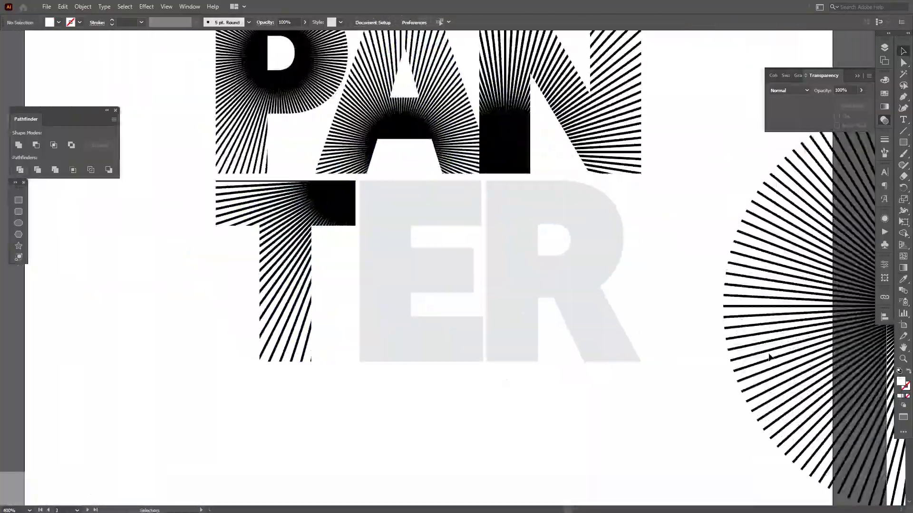
Place a starburst copy over the E's upper part, bring the E to the front and make an opacity mask.
drag(774, 356, 369, 375)
scroll(380, 380, up, 2)
click(431, 323)
key(ctrl+shift+])
scroll(494, 352, up, 3)
scroll(505, 205, down, 3)
click(500, 314)
shift+click(589, 286)
click(858, 106)
Place a starburst copy over the R's counter and mask it with the letter R.
drag(790, 328, 406, 272)
click(537, 354)
shift+click(665, 371)
click(851, 106)
scroll(682, 226, down, 3)
key(ctrl+z)
scroll(618, 380, up, 3)
click(852, 106)
scroll(704, 191, down, 3)
click(704, 190)
Inside the masked P, enlarge its starburst to about 156 pt and move its centre to the letter's upper-left corner.
scroll(636, 168, down, 1)
key(space)
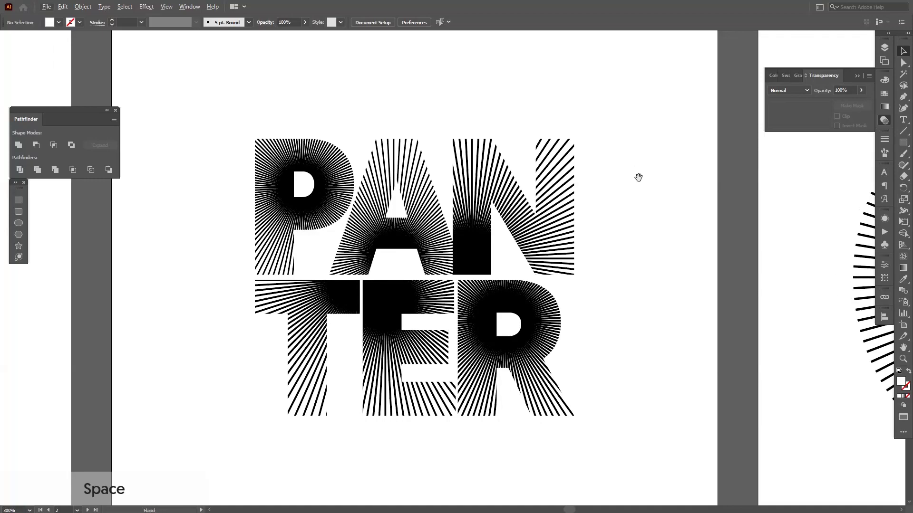
drag(638, 177, 656, 163)
scroll(622, 171, up, 1)
key(space)
drag(678, 193, 715, 182)
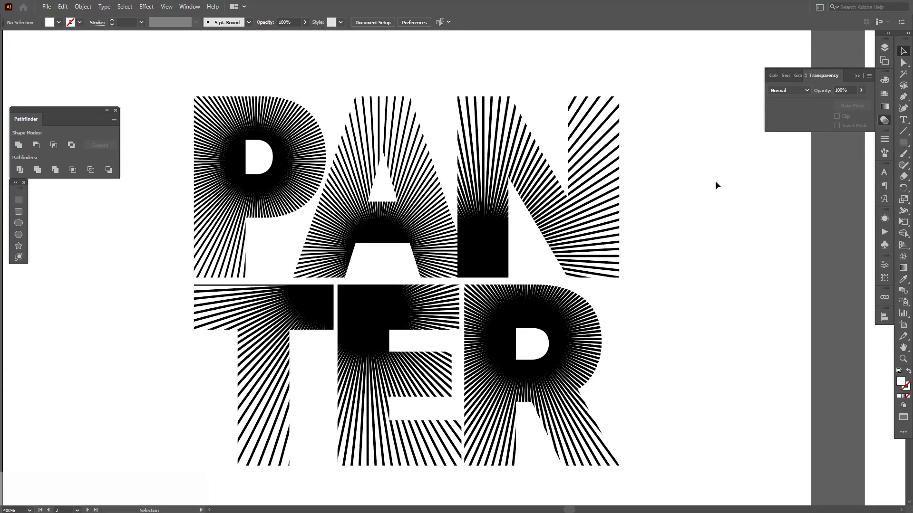
click(200, 110)
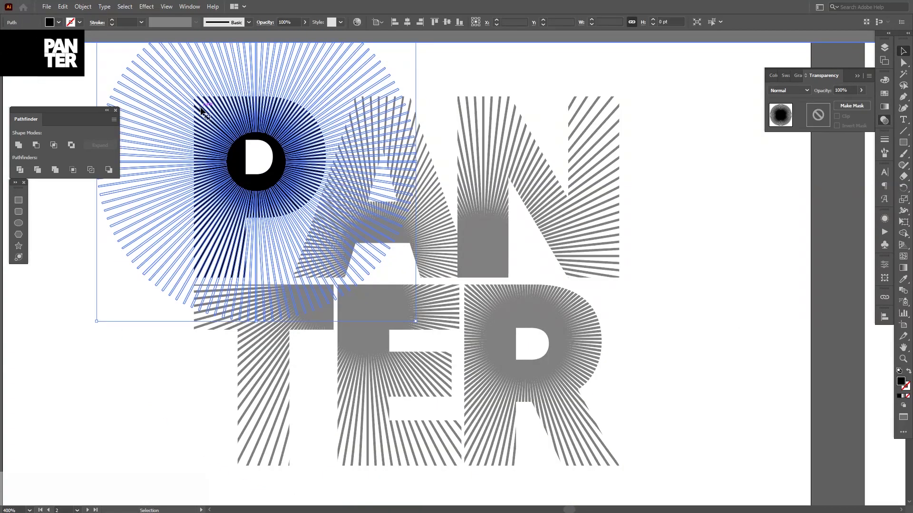
drag(209, 126, 216, 154)
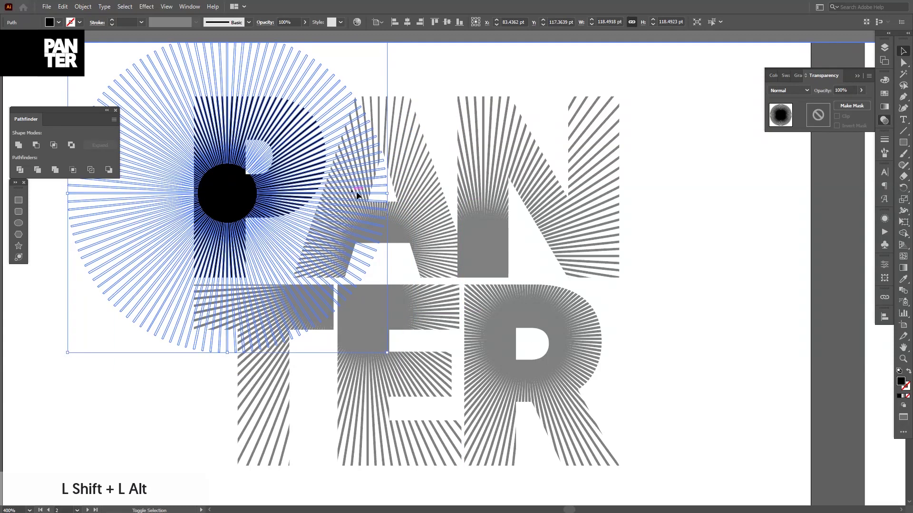
drag(389, 195, 438, 198)
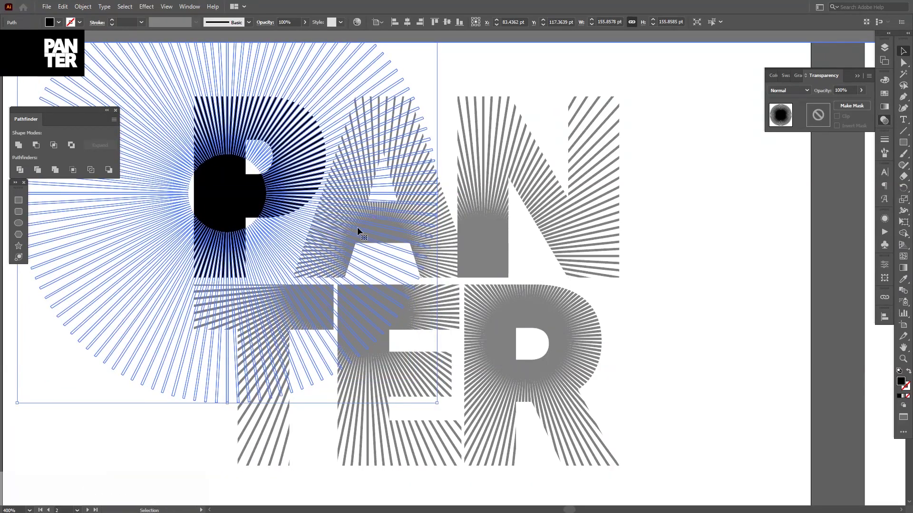
drag(273, 246, 271, 271)
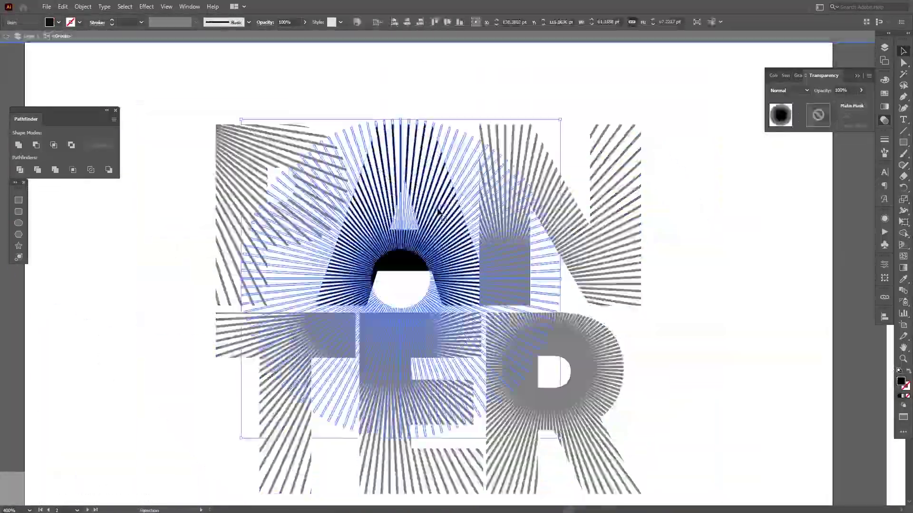
Move the starburst masked inside the A downward so its centre sits below the letter.
drag(394, 310, 397, 352)
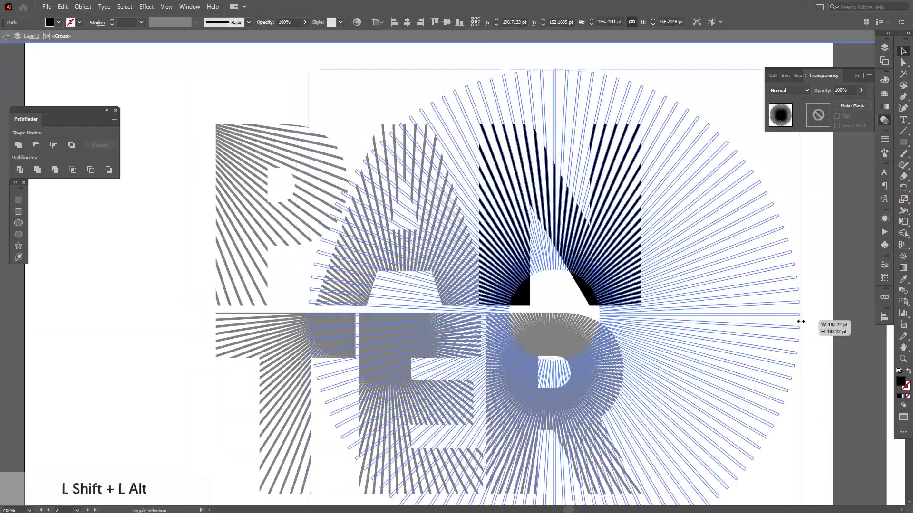
Inside the masked N, enlarge the starburst to about 182 pt and place its centre below the letter.
drag(710, 281, 718, 307)
drag(671, 263, 706, 263)
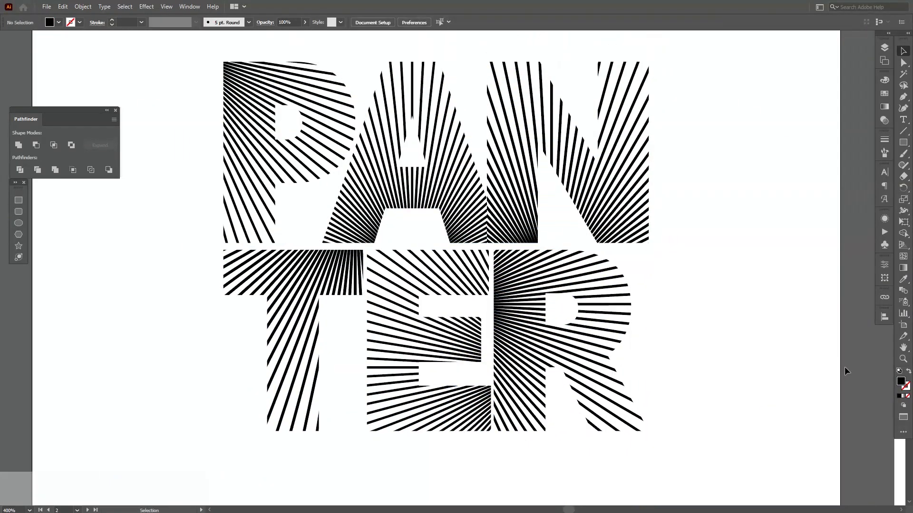
key(space)
drag(819, 367, 817, 369)
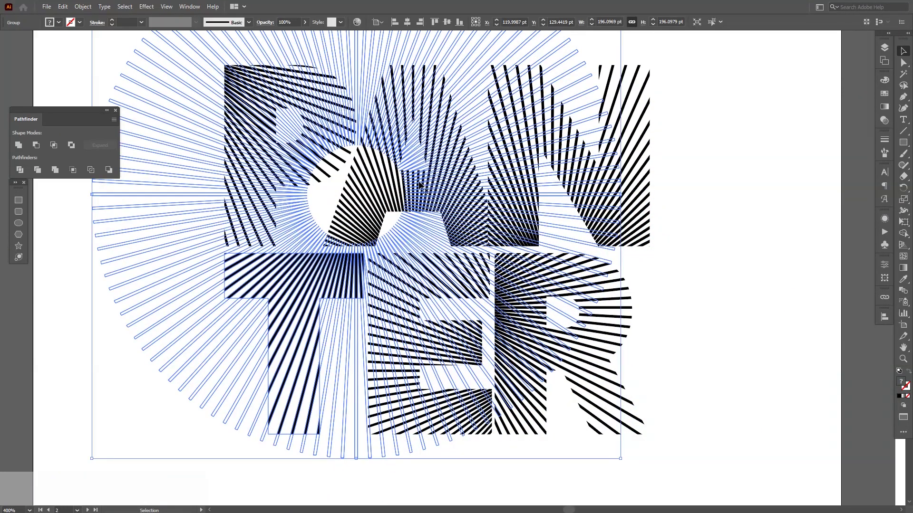
Undo the trial move of the masked T and send that letter group to the back.
mouse_move(421, 186)
mouse_down()
mouse_move(335, 171)
mouse_move(426, 231)
mouse_move(352, 205)
mouse_move(394, 204)
mouse_move(421, 187)
mouse_up()
key(ctrl+z)
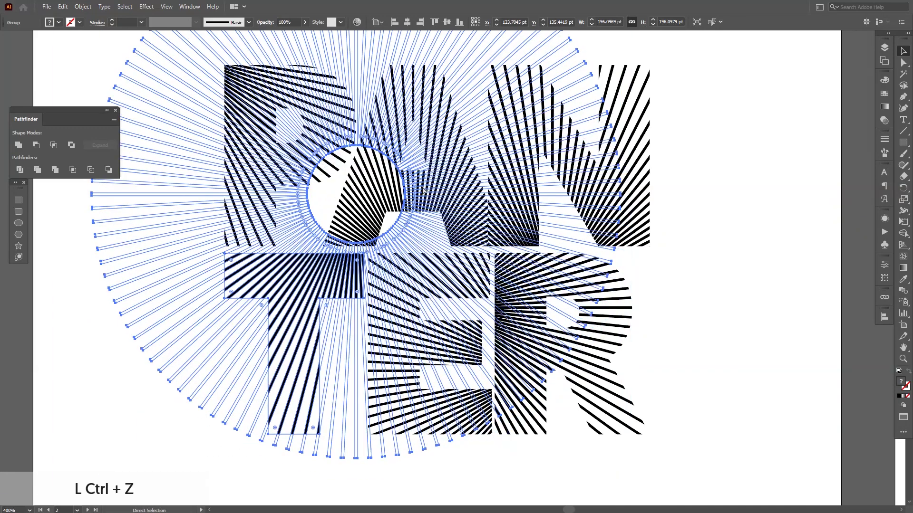
right_click(437, 185)
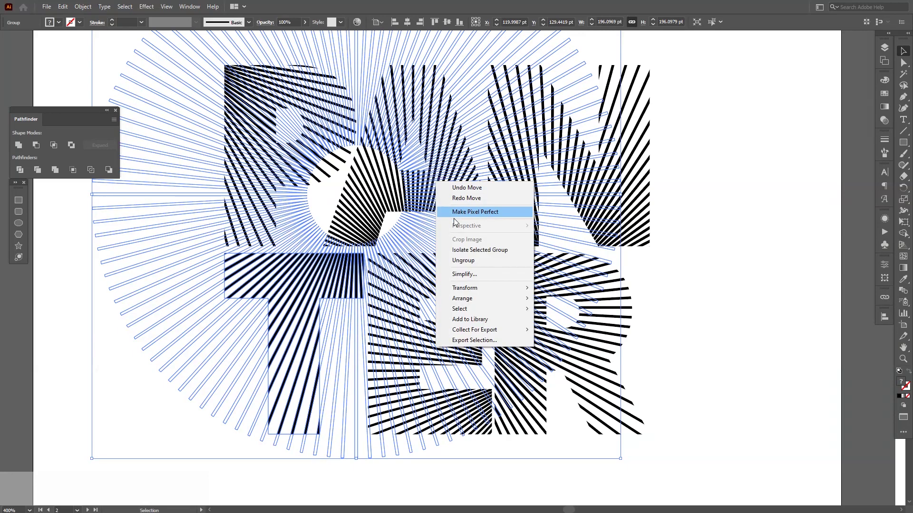
mouse_move(484, 296)
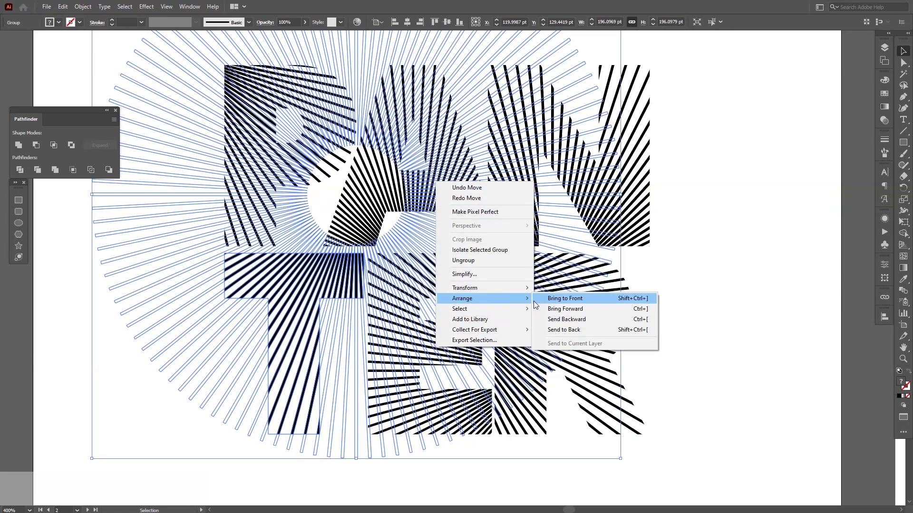
click(579, 332)
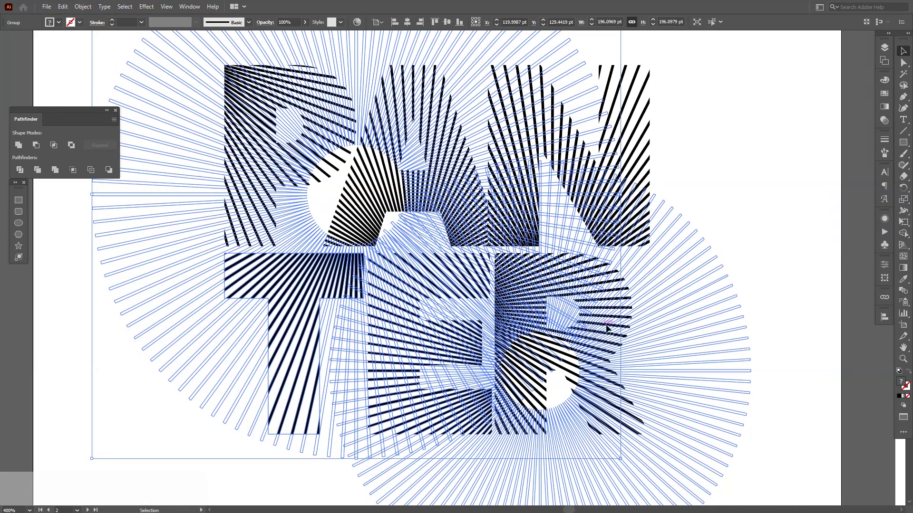
click(794, 210)
drag(419, 190, 452, 172)
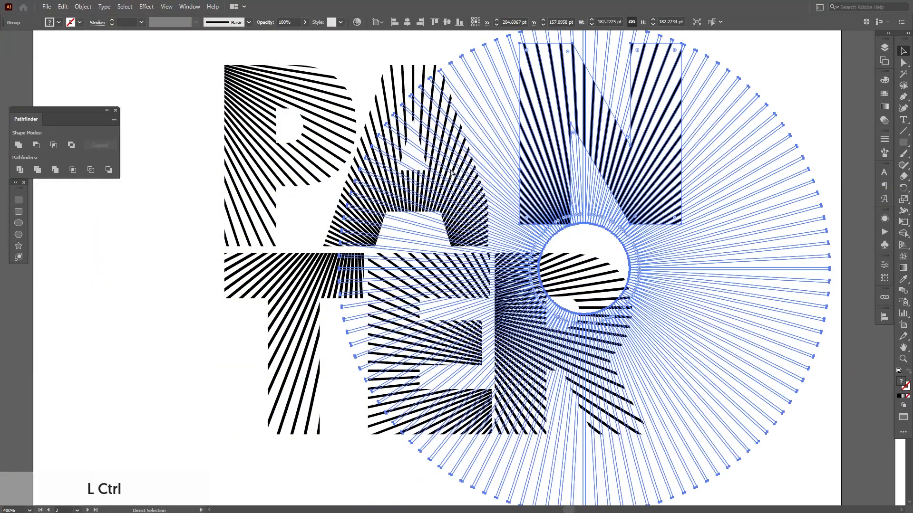
key(ctrl+z)
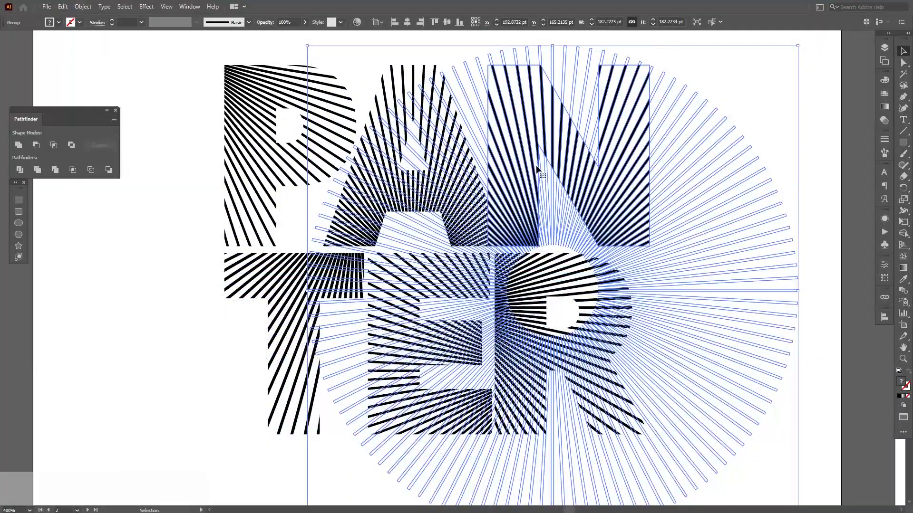
drag(428, 187, 456, 173)
key(ctrl+z)
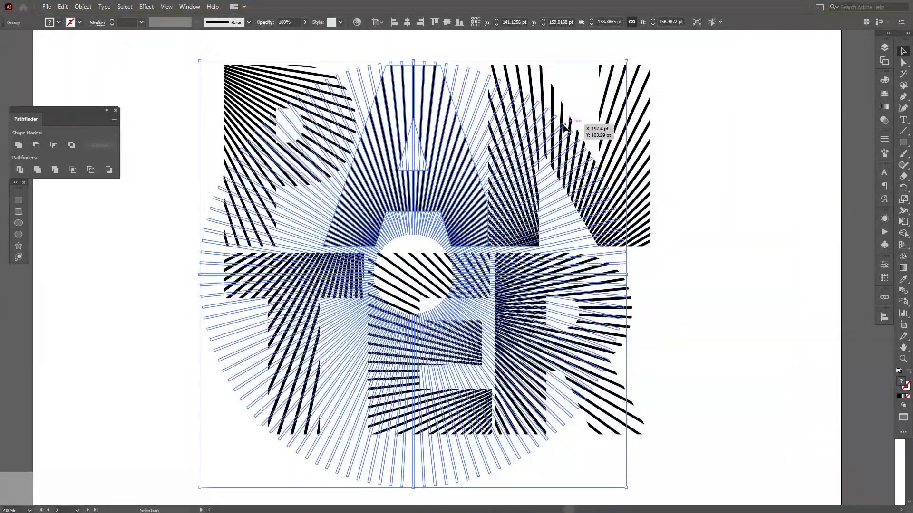
Send the masked N group to the back of the stacking order.
click(559, 109)
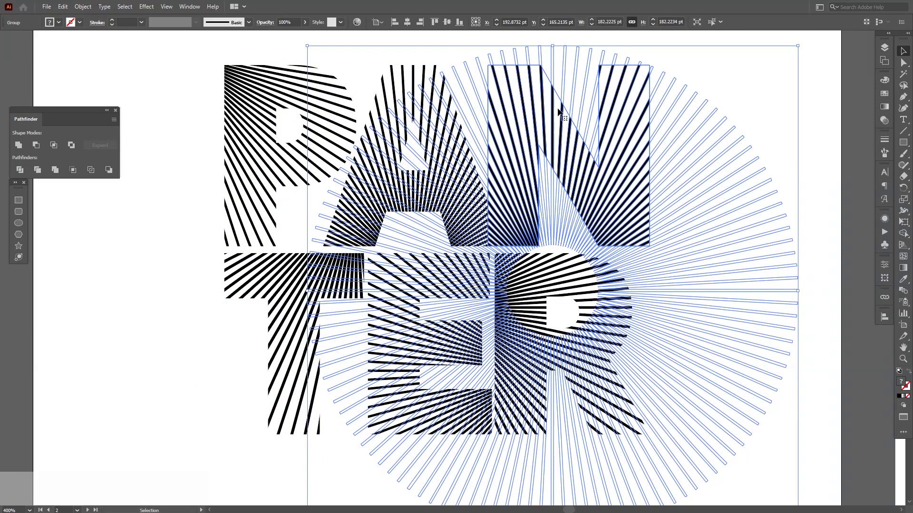
right_click(558, 111)
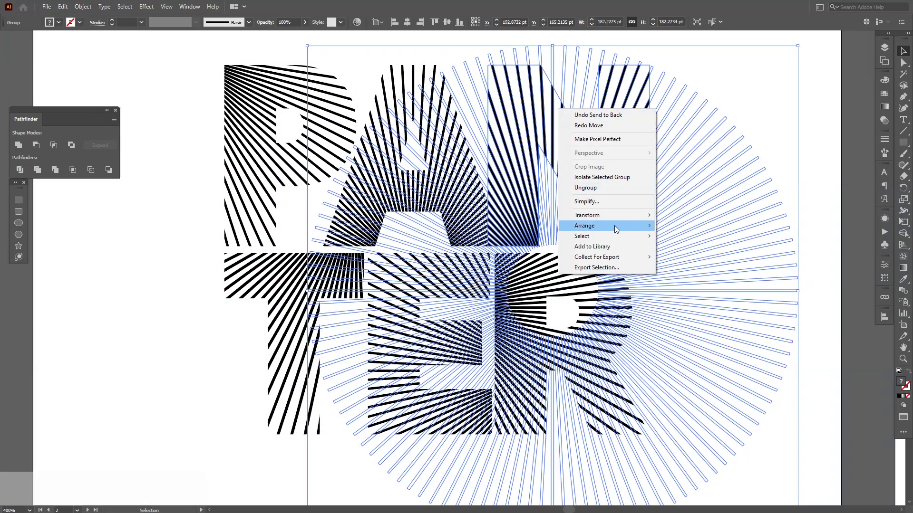
mouse_move(623, 231)
click(696, 257)
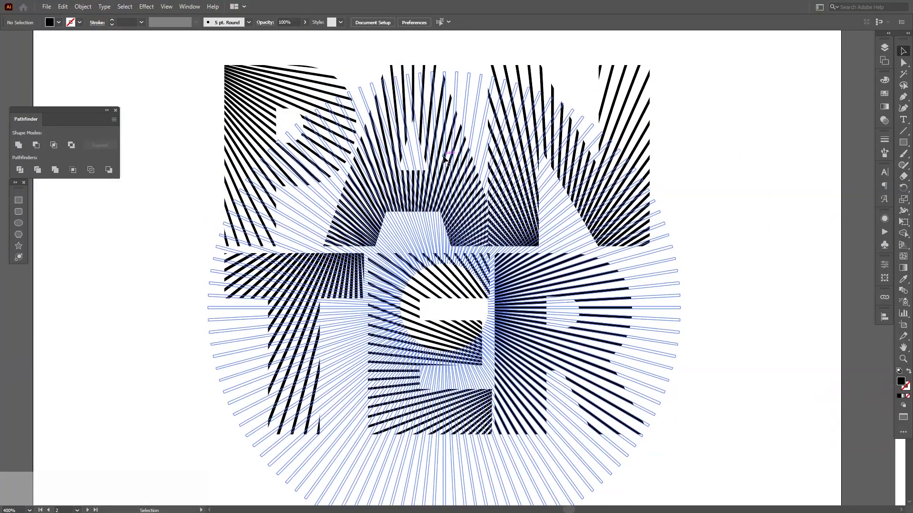
Undo the trial move of the masked R and send that letter group to the back.
drag(443, 156, 487, 214)
key(ctrl+z)
right_click(445, 166)
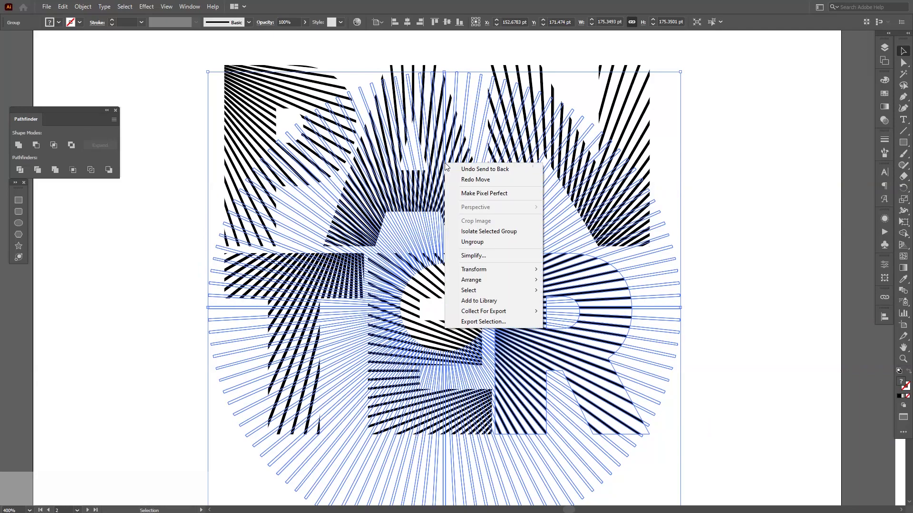
mouse_move(506, 276)
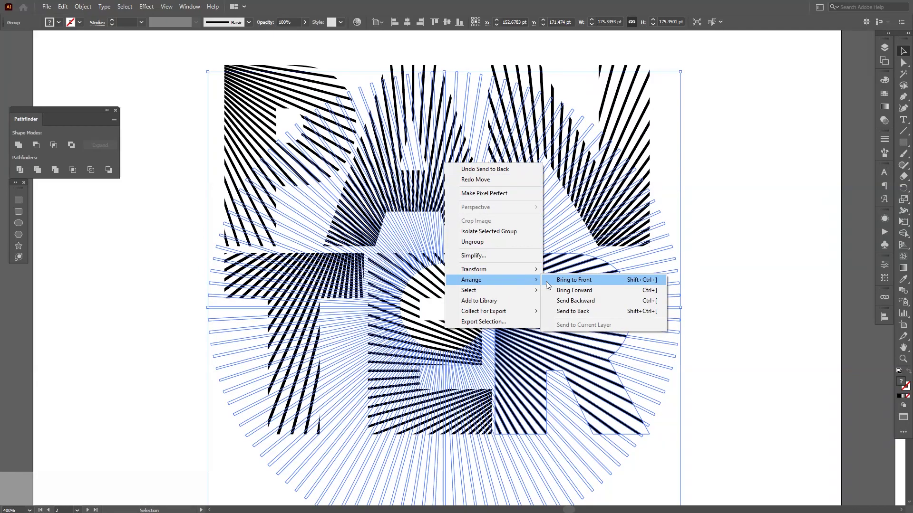
click(584, 310)
drag(430, 182, 538, 157)
click(426, 85)
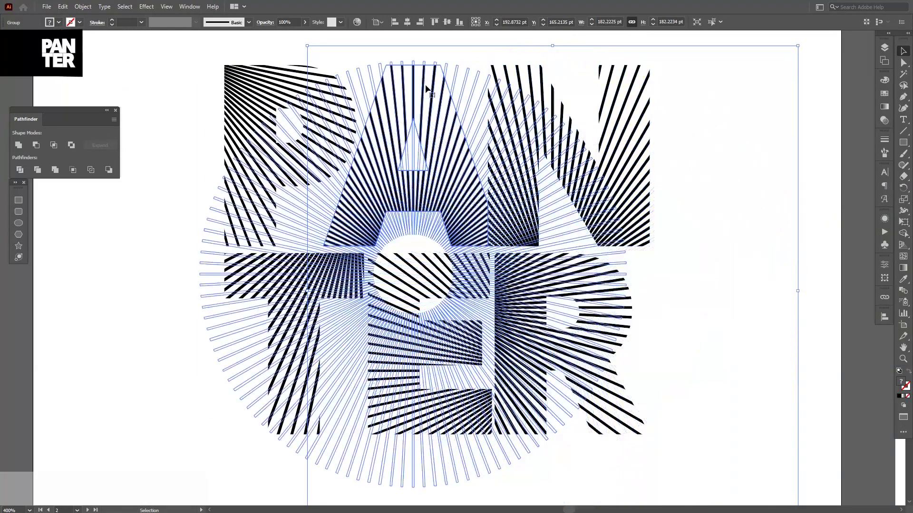
drag(454, 174, 443, 153)
key(ctrl+z)
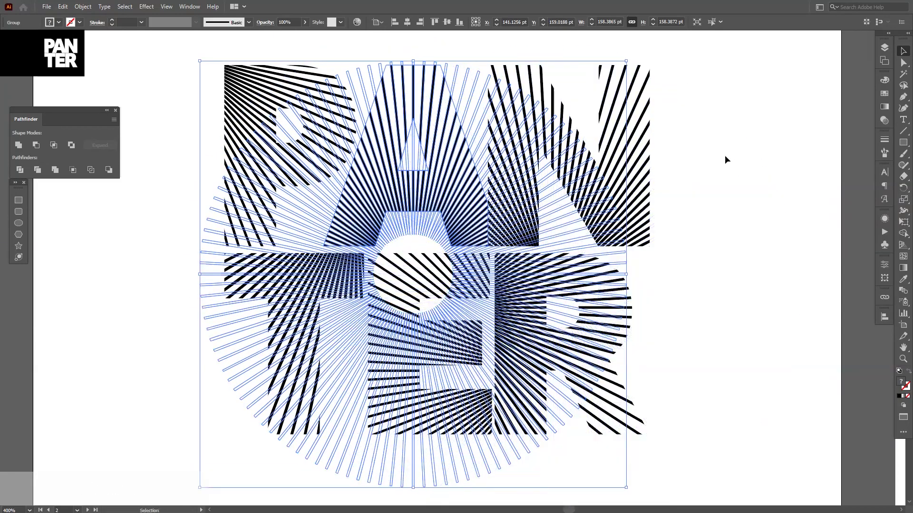
click(768, 124)
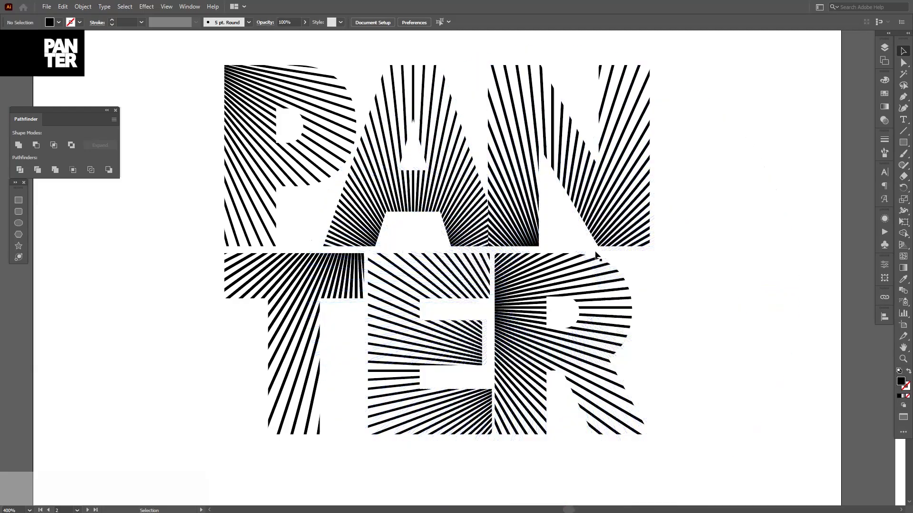
On the black artboard, isolate the masked P group and fill its letter shape with black.
scroll(475, 266, up, 2)
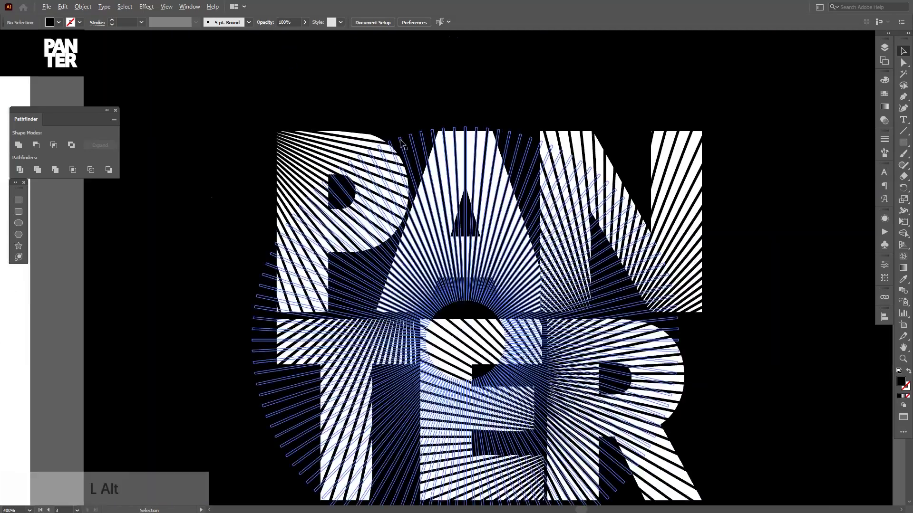
drag(582, 159, 566, 139)
drag(707, 321, 329, 111)
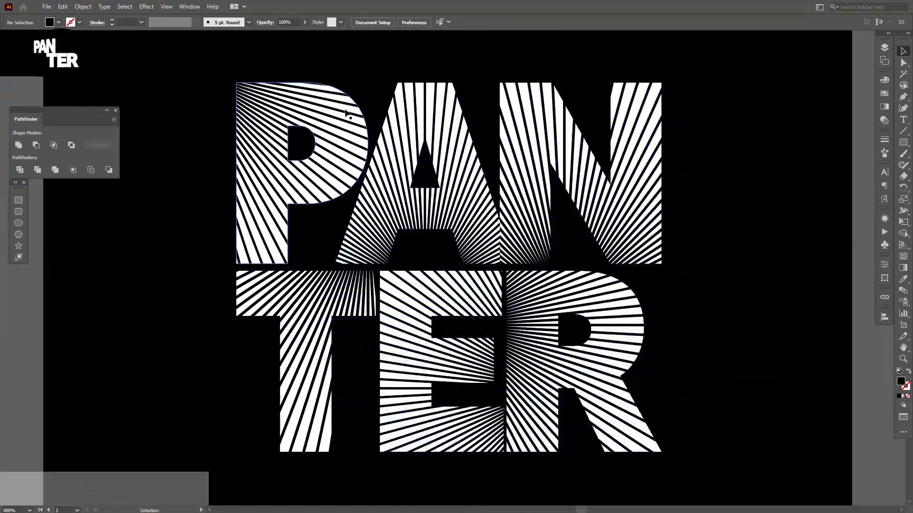
double_click(315, 105)
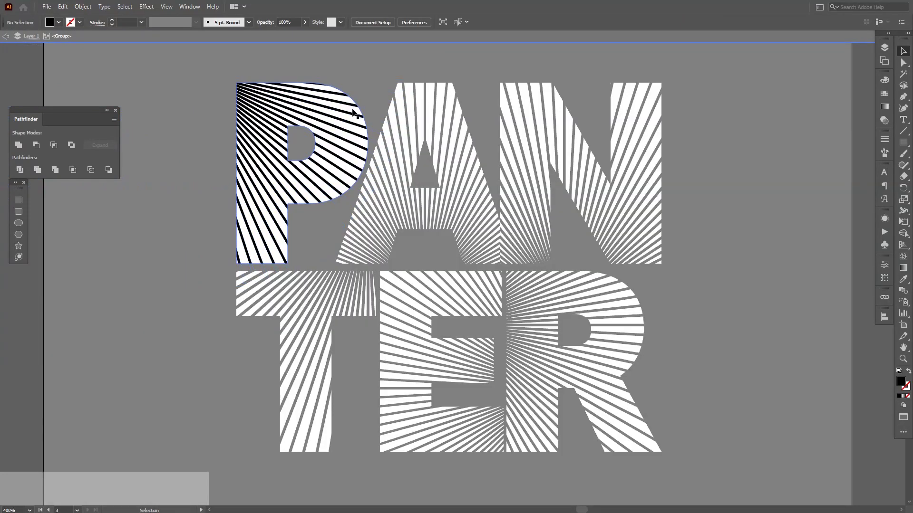
click(885, 94)
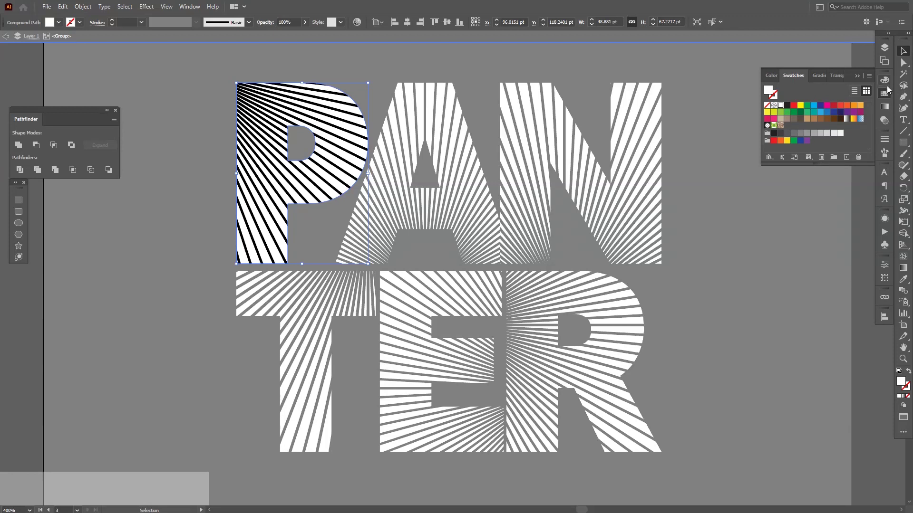
click(885, 80)
click(773, 141)
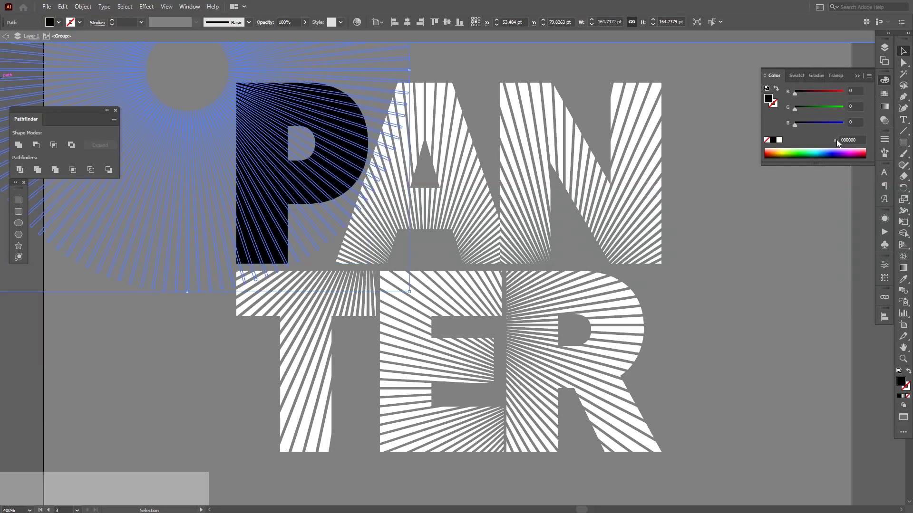
Fill the starburst lines inside the P with cyan (2efcff) and exit isolation mode.
click(816, 150)
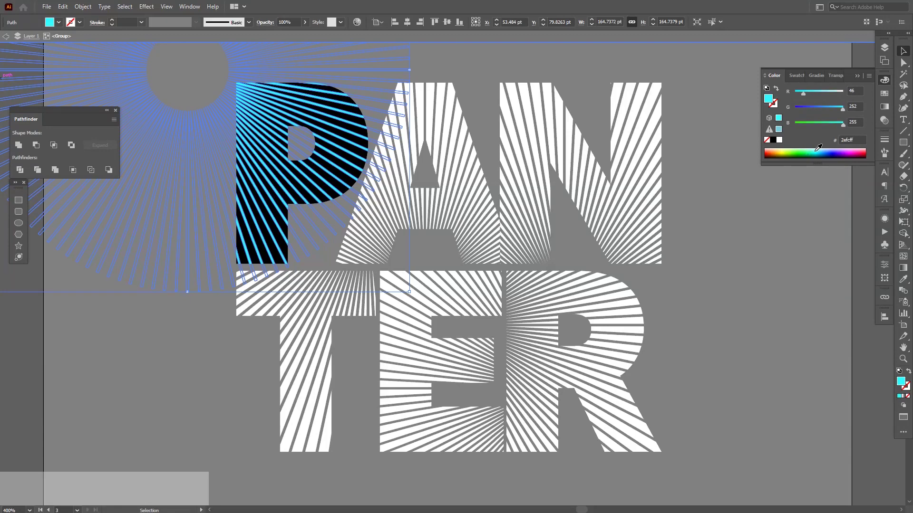
click(784, 222)
double_click(760, 233)
Isolate the masked A group on the black artboard for editing.
key(space)
drag(750, 249, 711, 256)
scroll(711, 256, down, 1)
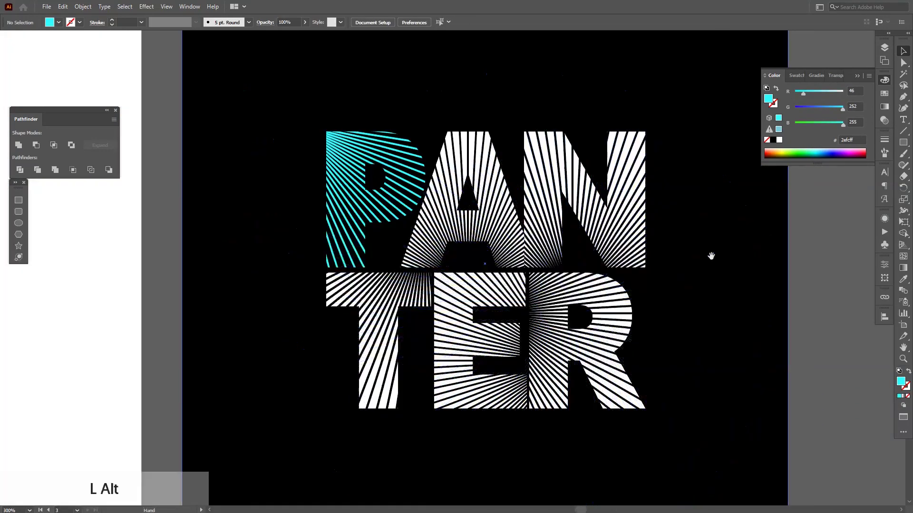
key(space)
drag(828, 261, 788, 263)
scroll(470, 155, up, 4)
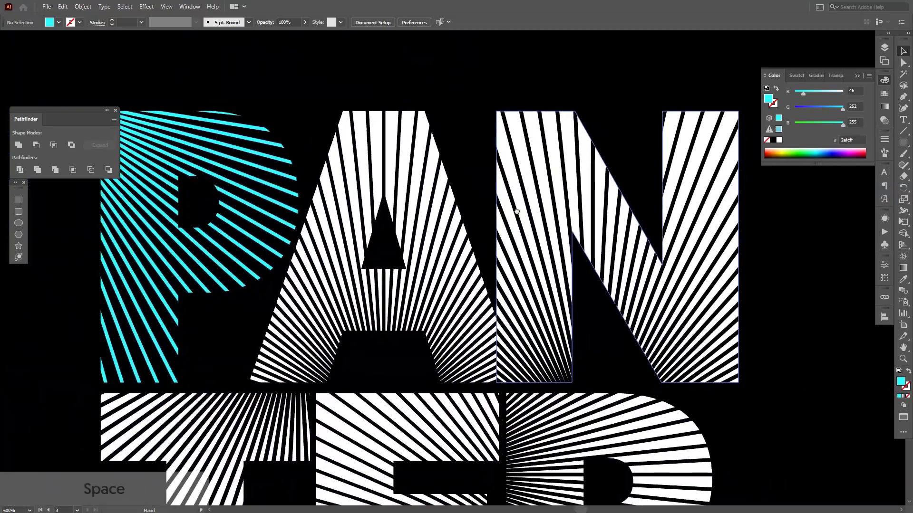
click(520, 215)
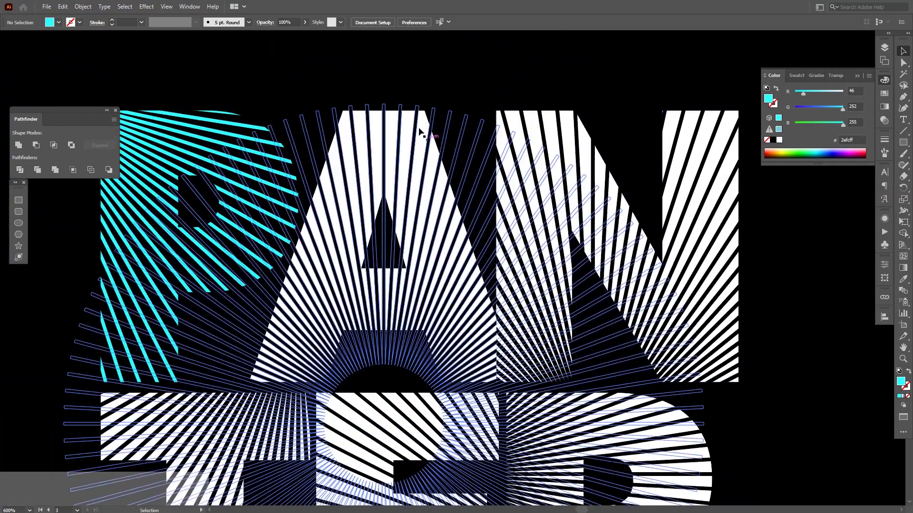
double_click(433, 121)
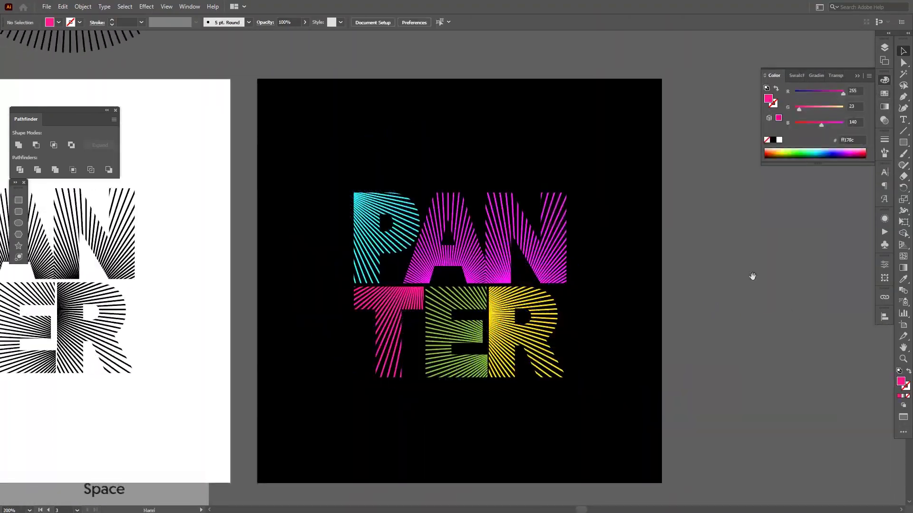
drag(752, 277, 871, 273)
scroll(780, 262, up, 1)
scroll(871, 274, down, 1)
scroll(840, 272, up, 1)
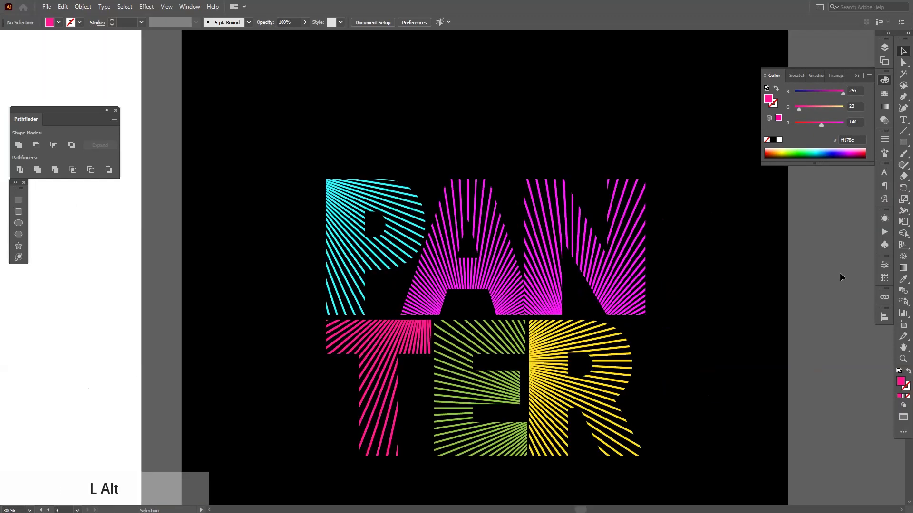
scroll(829, 264, down, 2)
drag(408, 297, 478, 289)
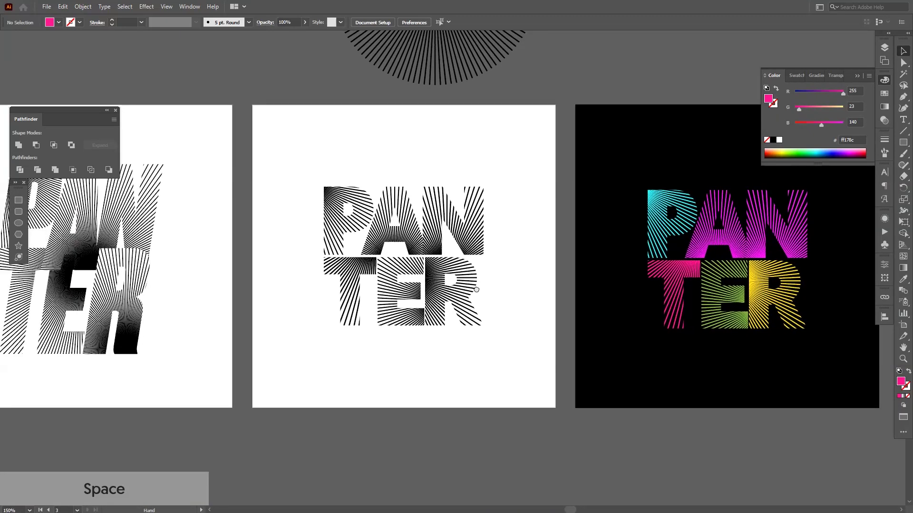